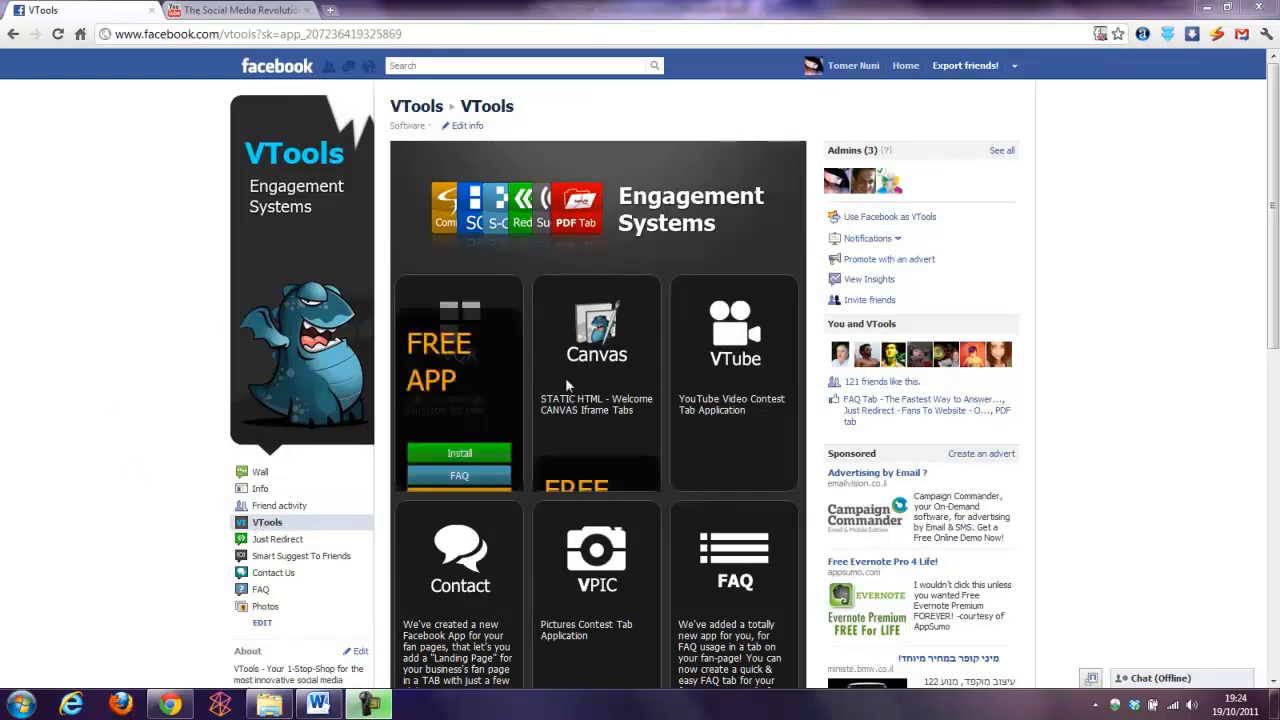
Open the profile of the free Canvas app and add the app to the VTools page
{"action": "mouse_move", "coordinate": [593, 363]}
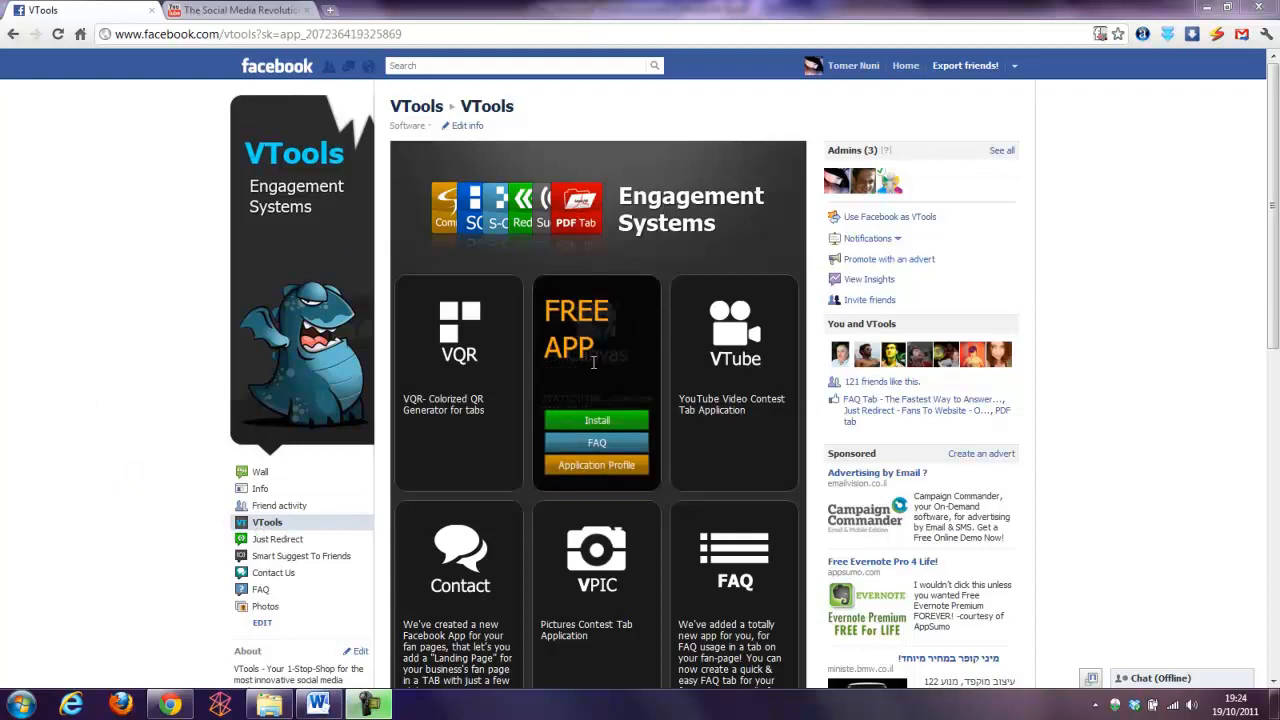
{"action": "left_click", "coordinate": [603, 468]}
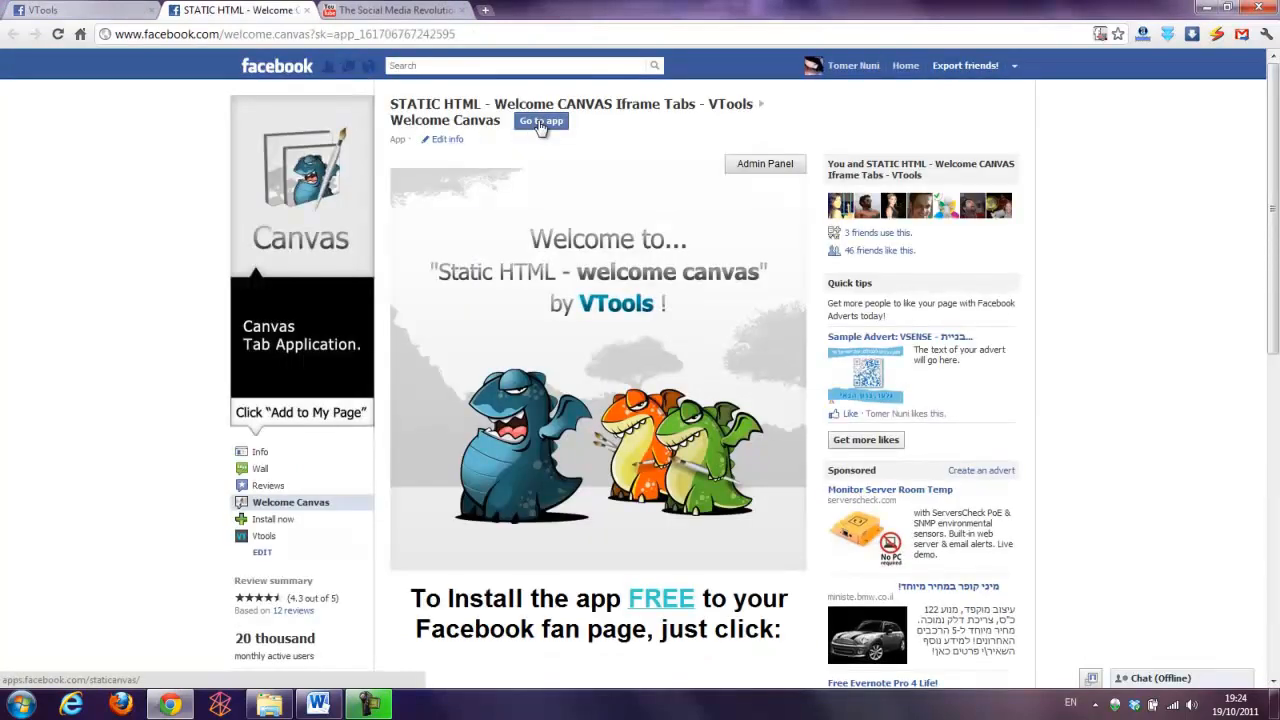
{"action": "left_click", "coordinate": [540, 122]}
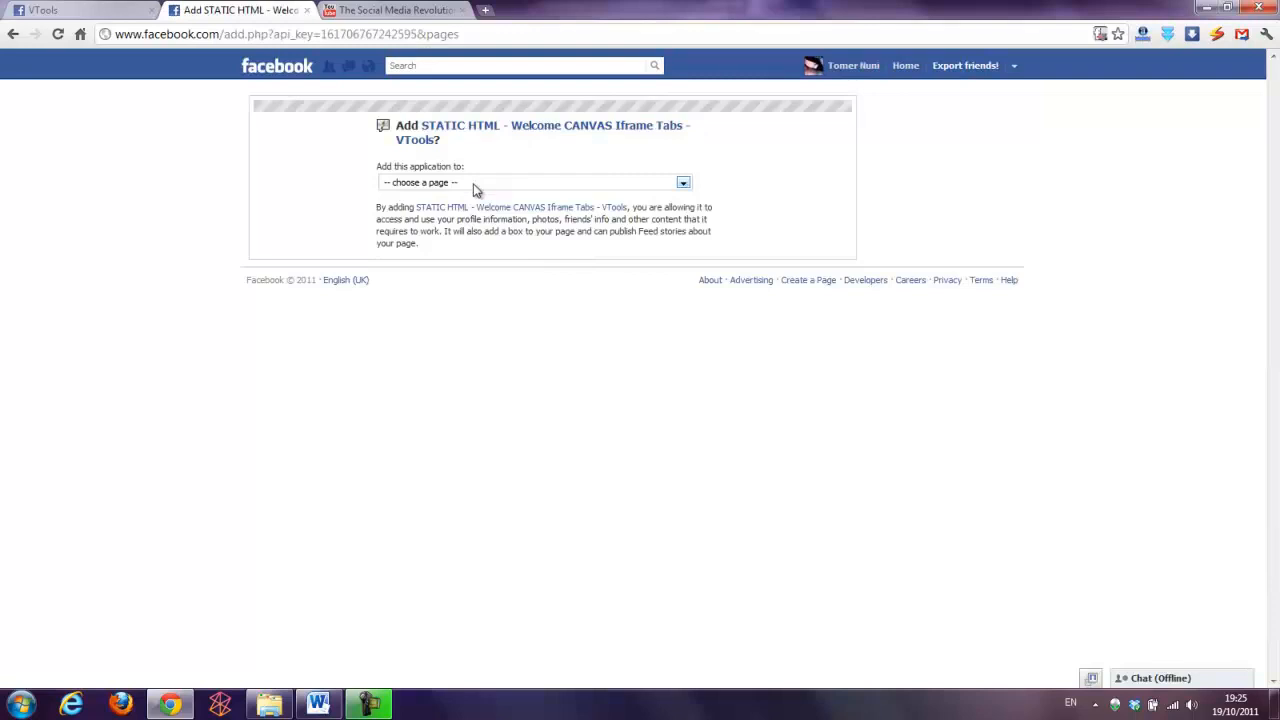
{"action": "left_click", "coordinate": [476, 184]}
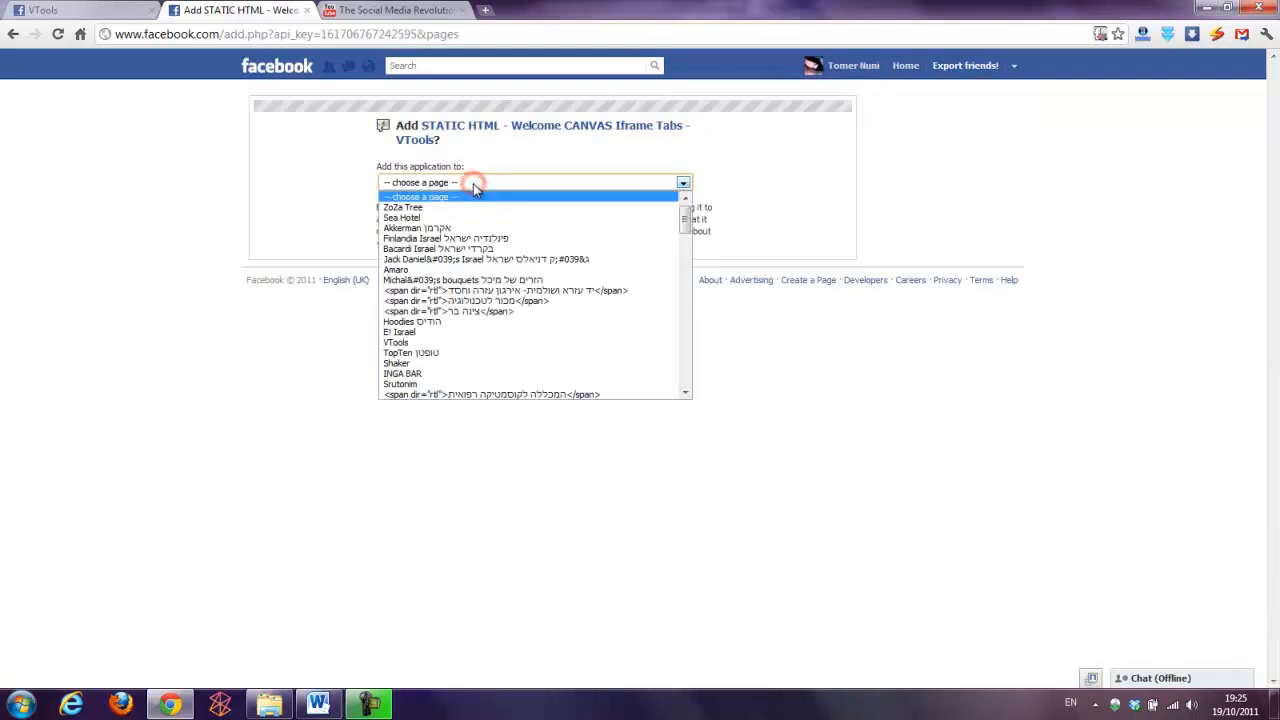
{"action": "left_click", "coordinate": [438, 343]}
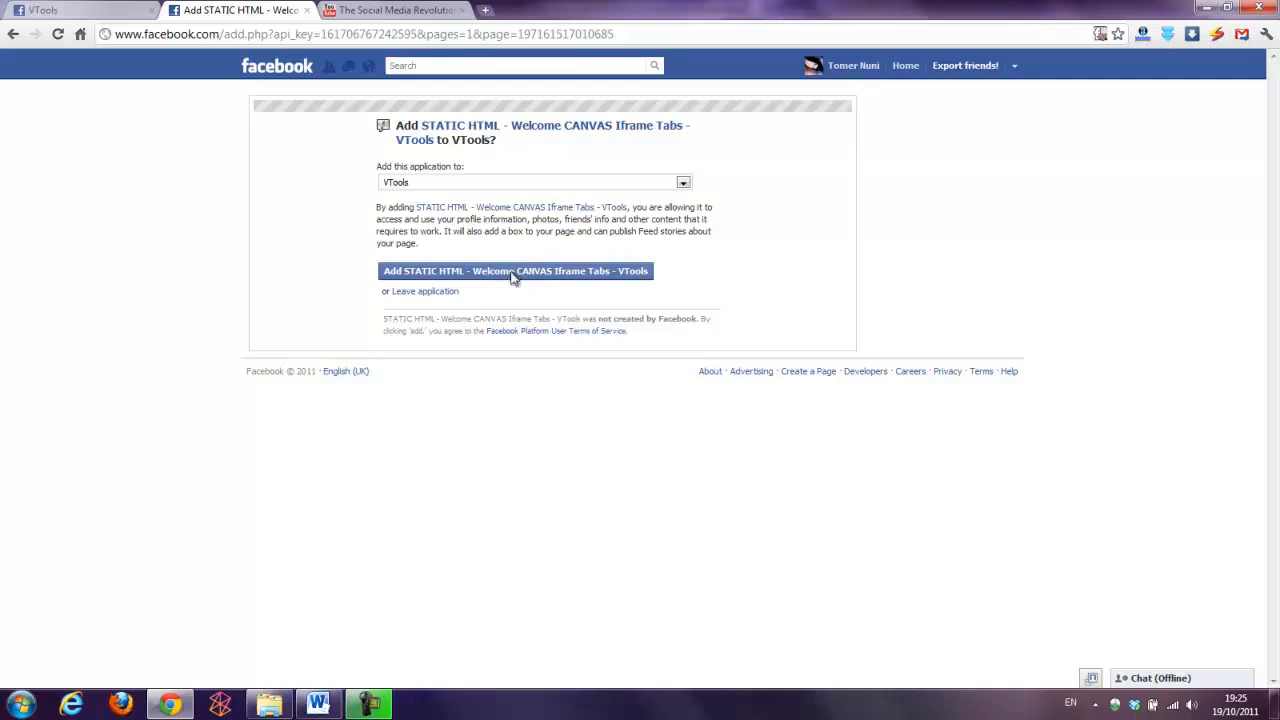
{"action": "left_click", "coordinate": [512, 274]}
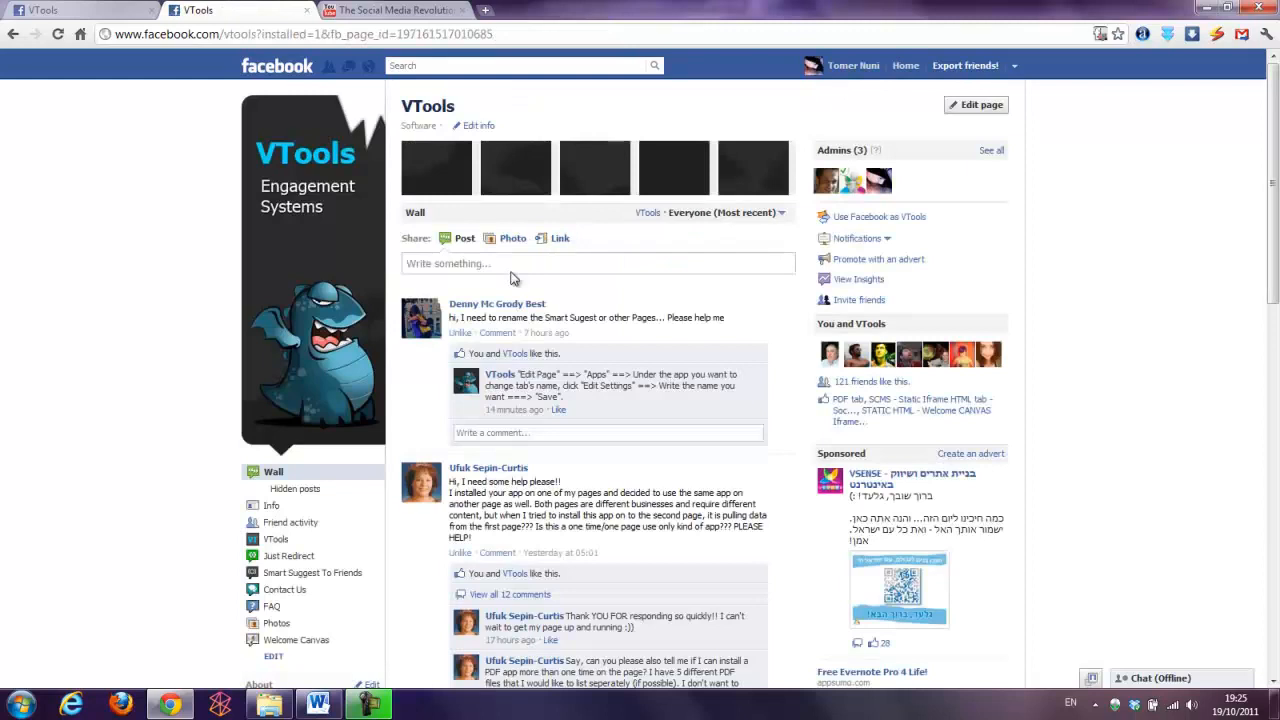
Open the Welcome Canvas tab's admin panel, start editing the PreLike page and switch the HTML source view on and off
{"action": "left_click", "coordinate": [272, 644]}
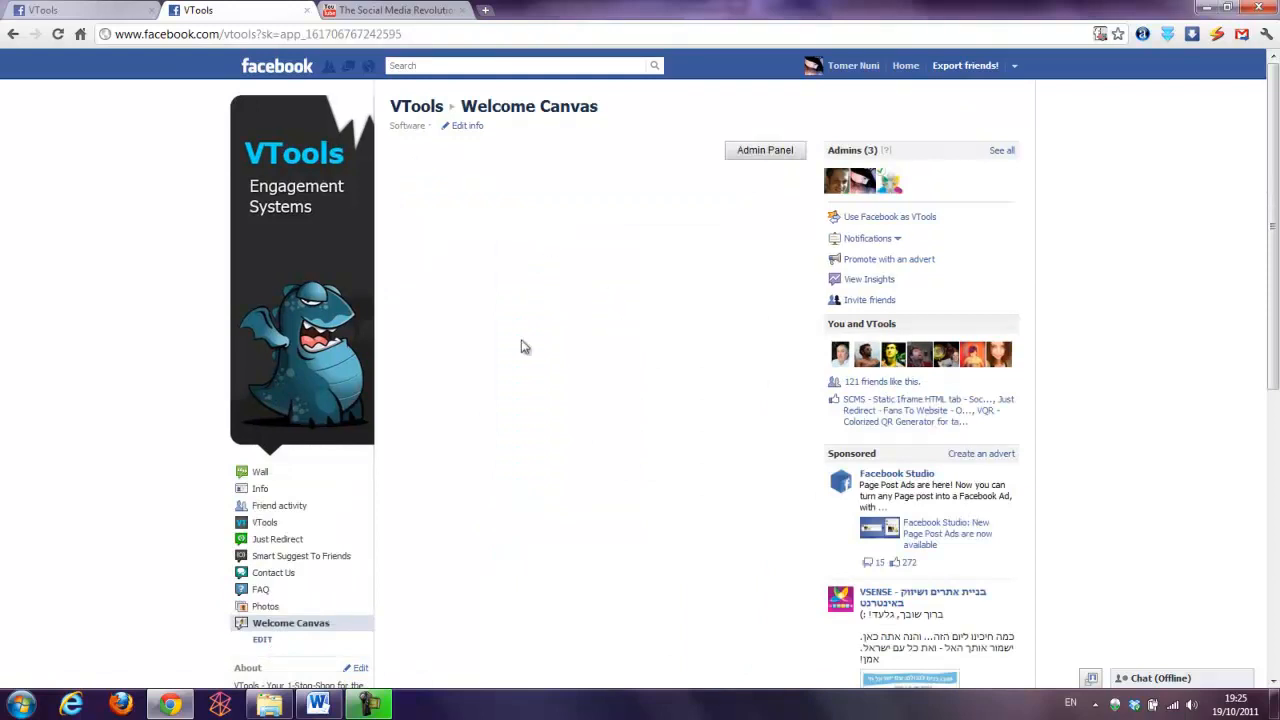
{"action": "mouse_move", "coordinate": [1273, 122]}
{"action": "left_mouse_down"}
{"action": "mouse_move", "coordinate": [1275, 278]}
{"action": "mouse_move", "coordinate": [1278, 101]}
{"action": "left_mouse_up"}
{"action": "left_click", "coordinate": [752, 151]}
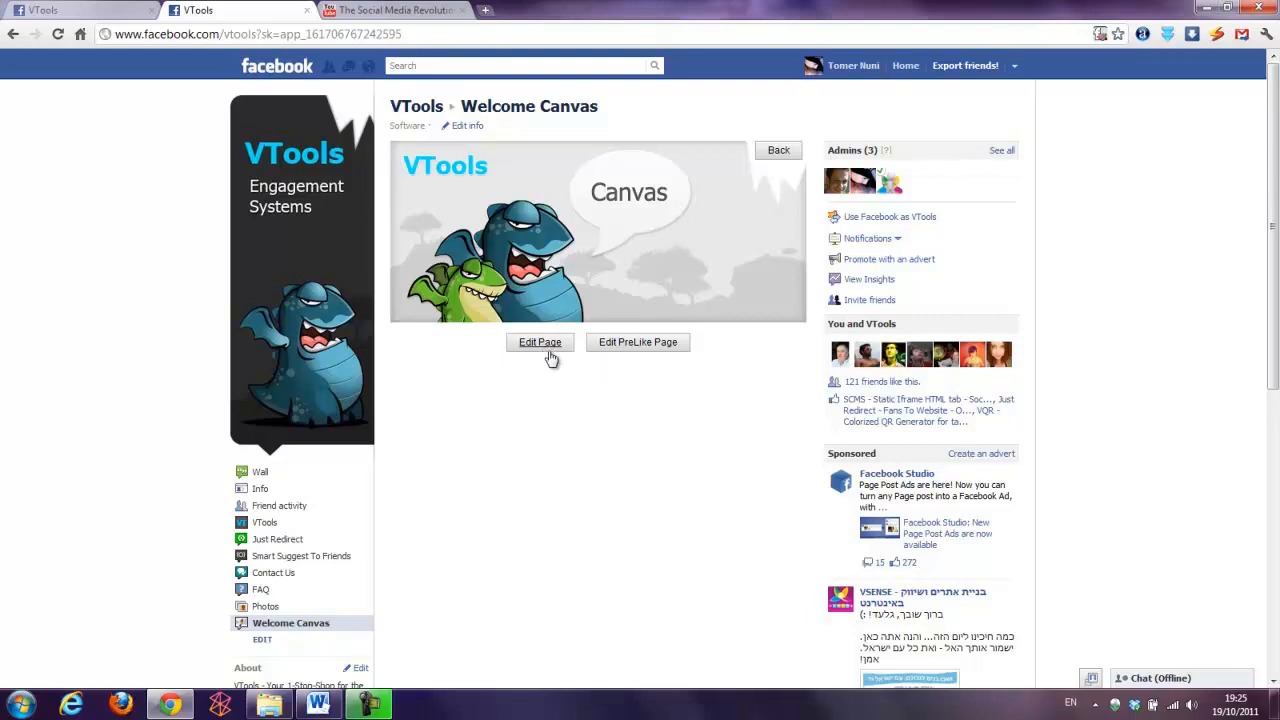
{"action": "left_click", "coordinate": [642, 352]}
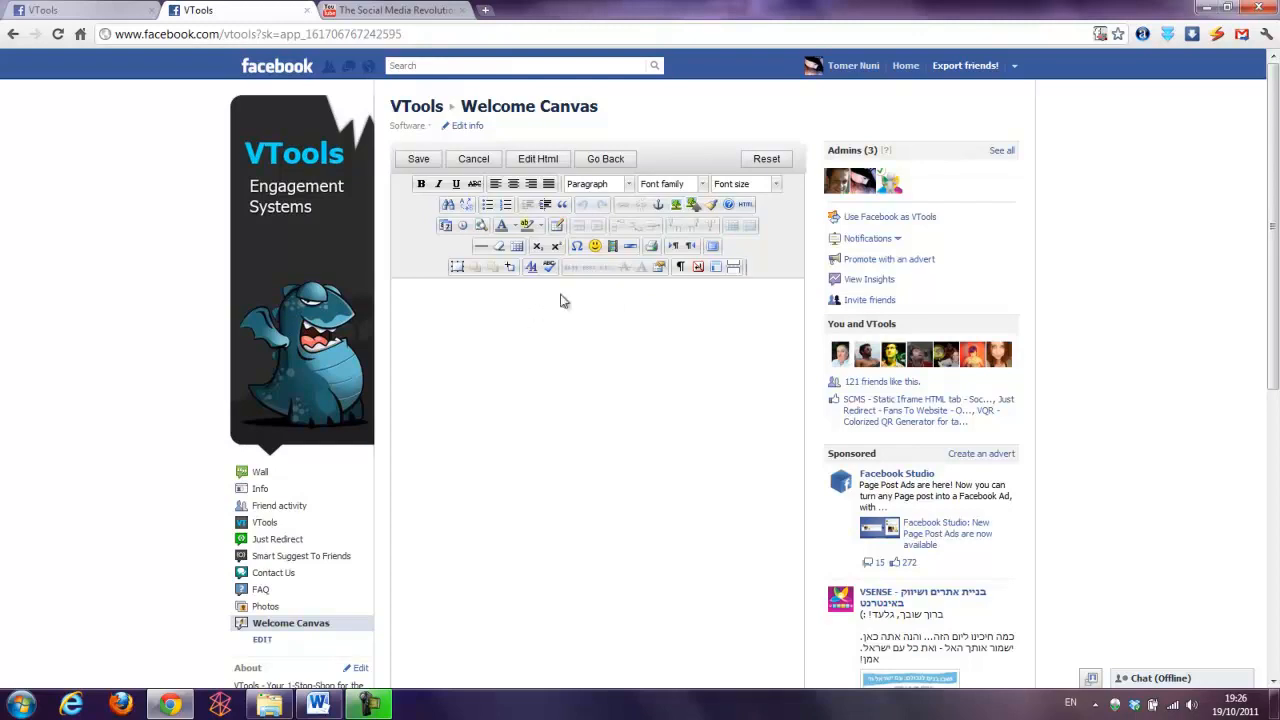
{"action": "left_click", "coordinate": [534, 163]}
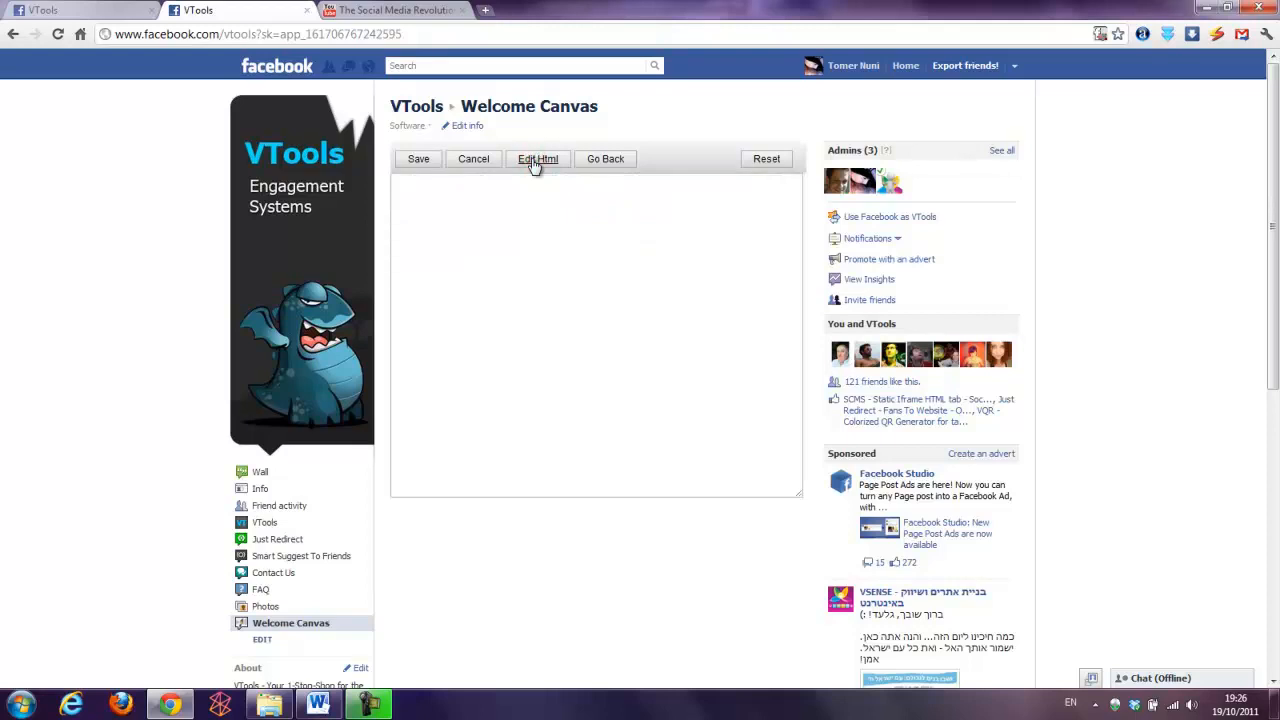
{"action": "left_click", "coordinate": [534, 163]}
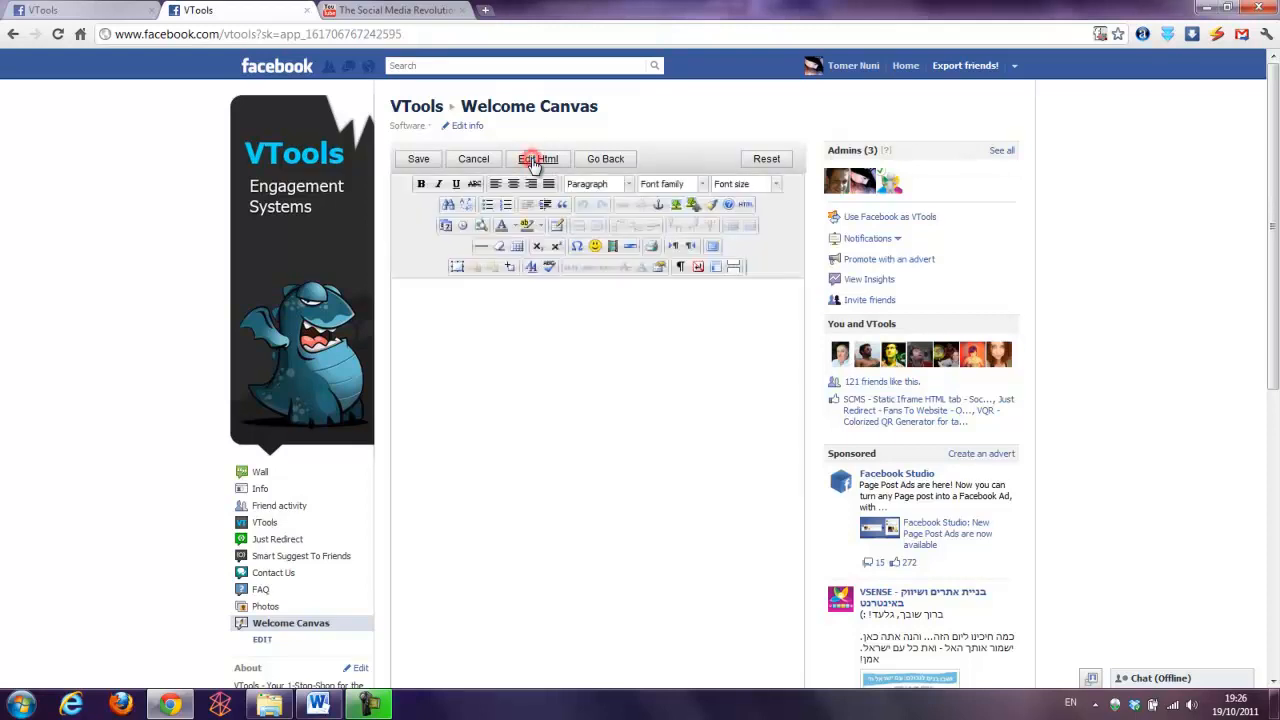
Upload the image 455611636 from the Stuff for Tab folder into the PreLike page
{"action": "left_click", "coordinate": [695, 205]}
{"action": "left_click", "coordinate": [538, 493]}
{"action": "left_click", "coordinate": [520, 231]}
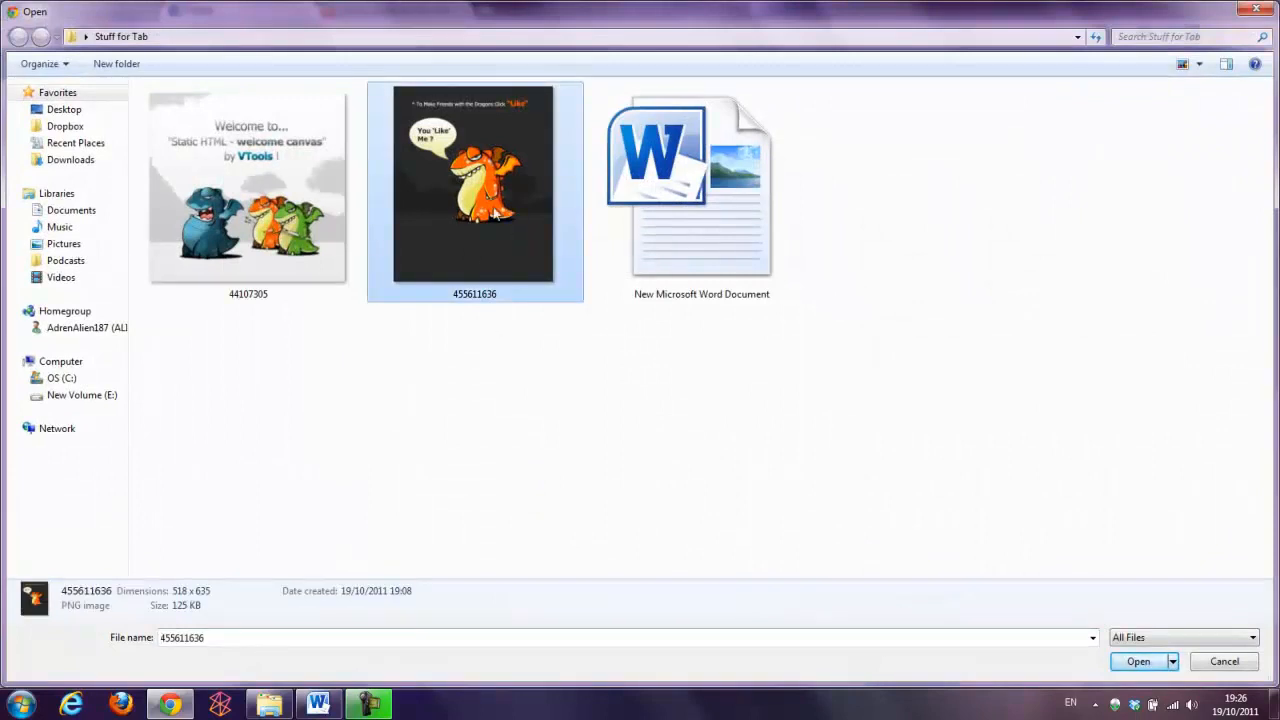
{"action": "double_click", "coordinate": [483, 213]}
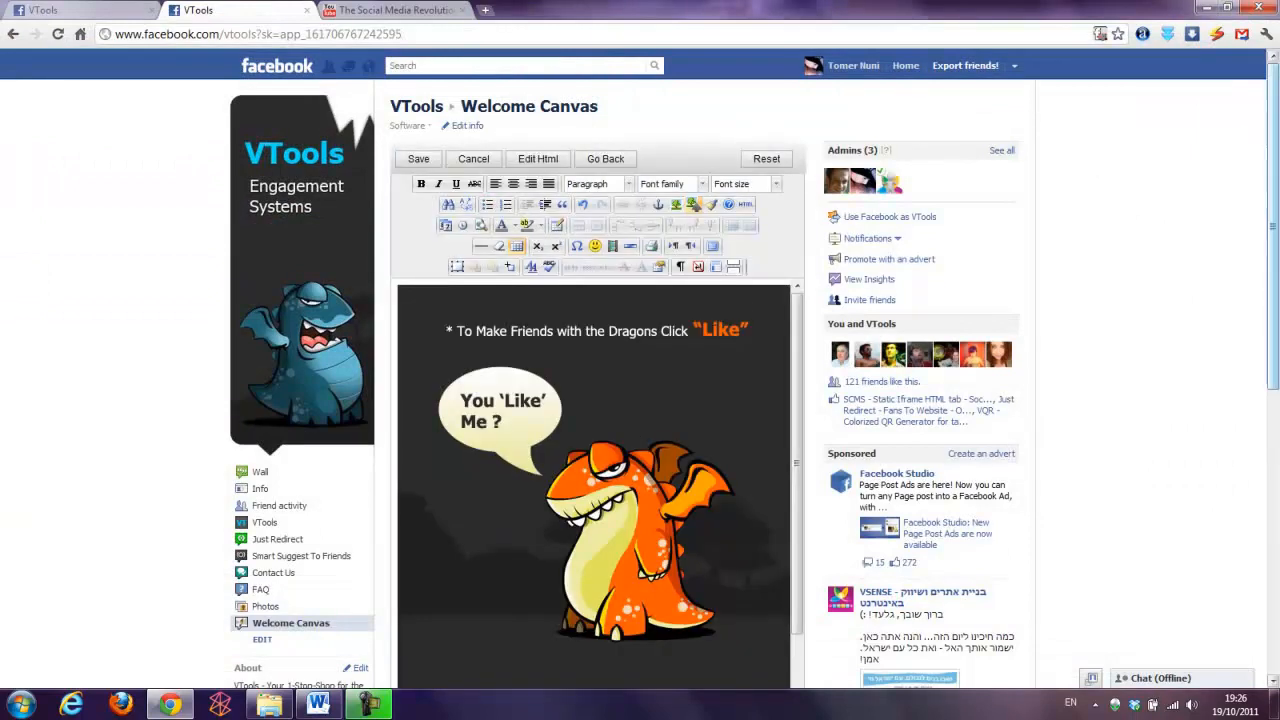
Save the PreLike page and return to the Canvas admin screen
{"action": "left_click_drag", "start_coordinate": [1271, 143], "coordinate": [1270, 200]}
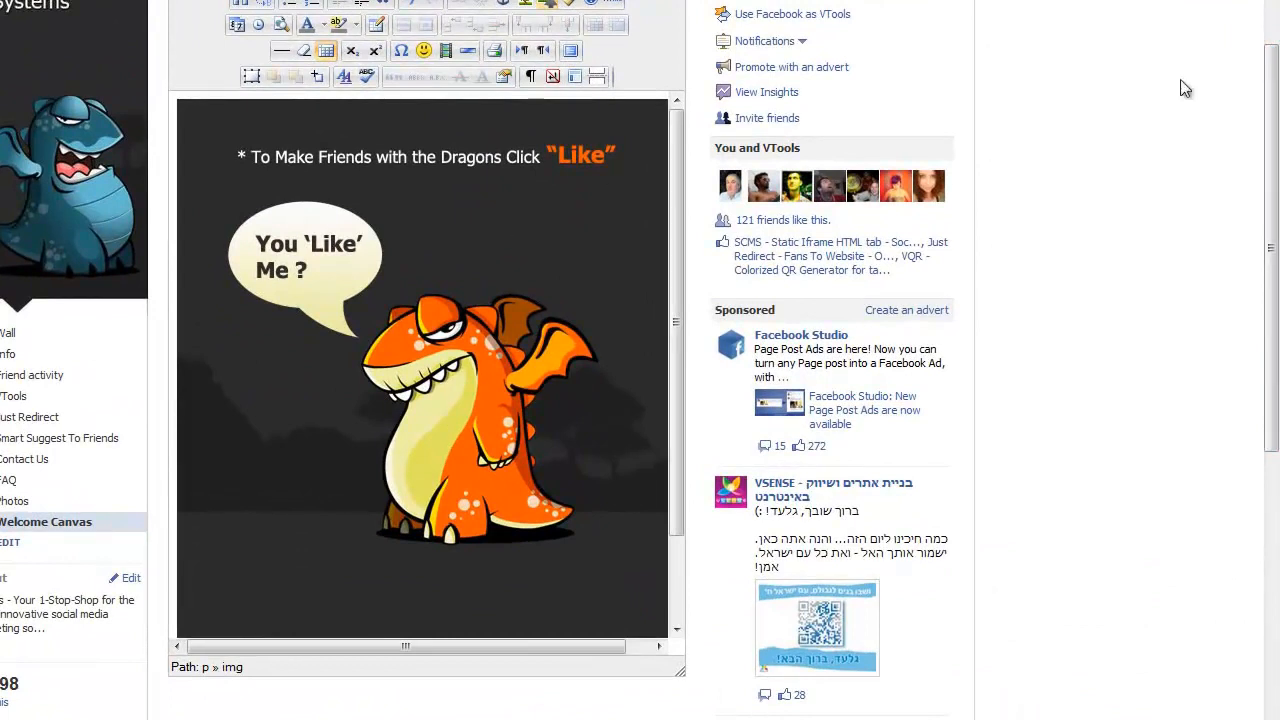
{"action": "left_click_drag", "start_coordinate": [1271, 236], "coordinate": [1271, 161]}
{"action": "left_click", "coordinate": [203, 90]}
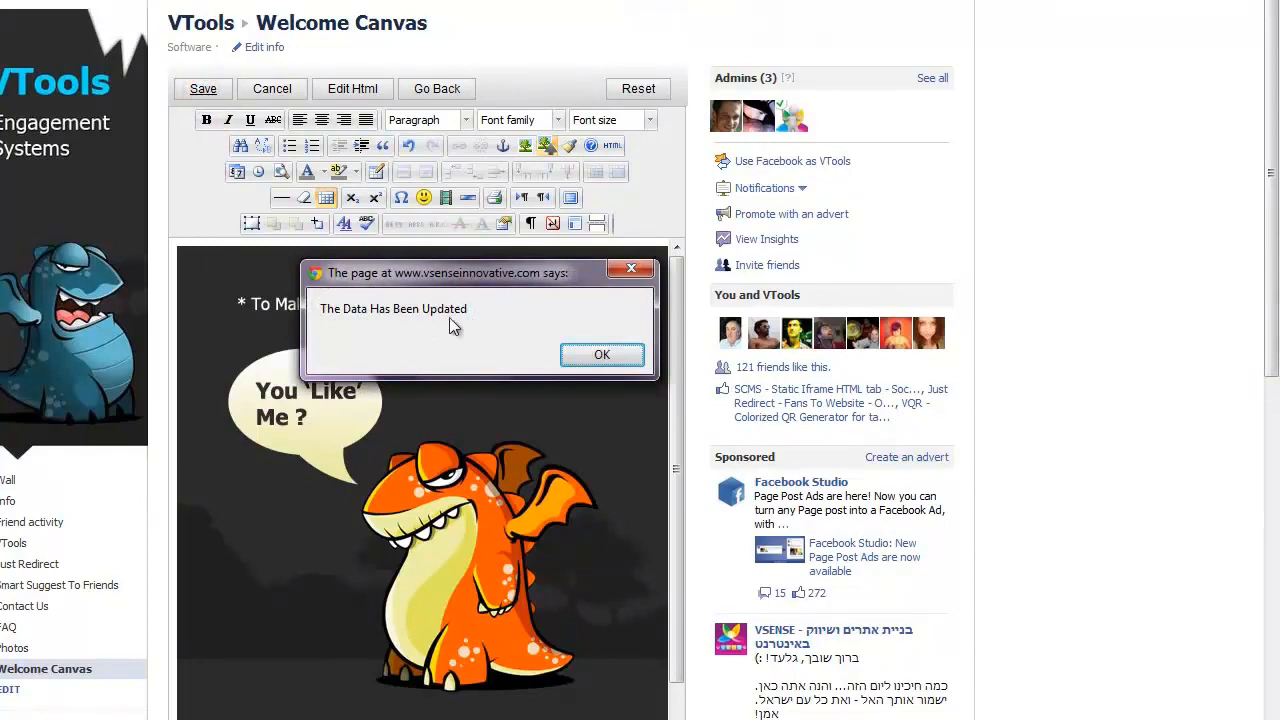
{"action": "left_click", "coordinate": [602, 356]}
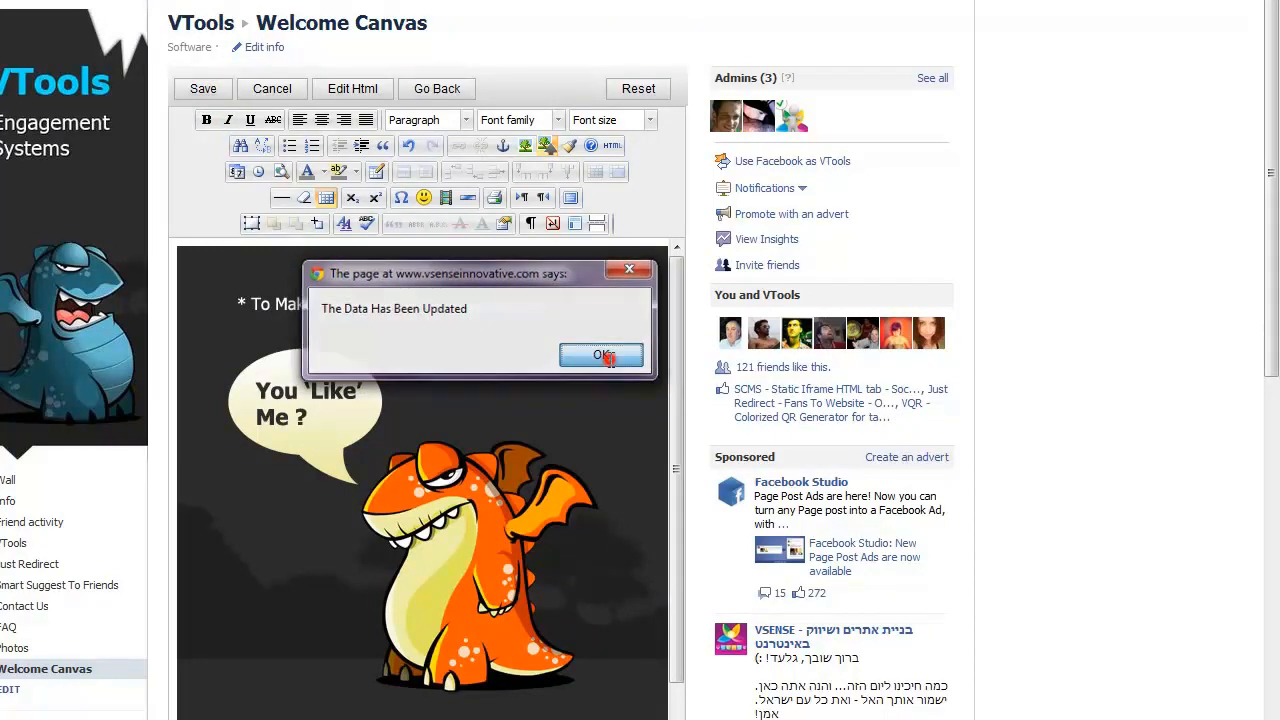
{"action": "left_click", "coordinate": [437, 90]}
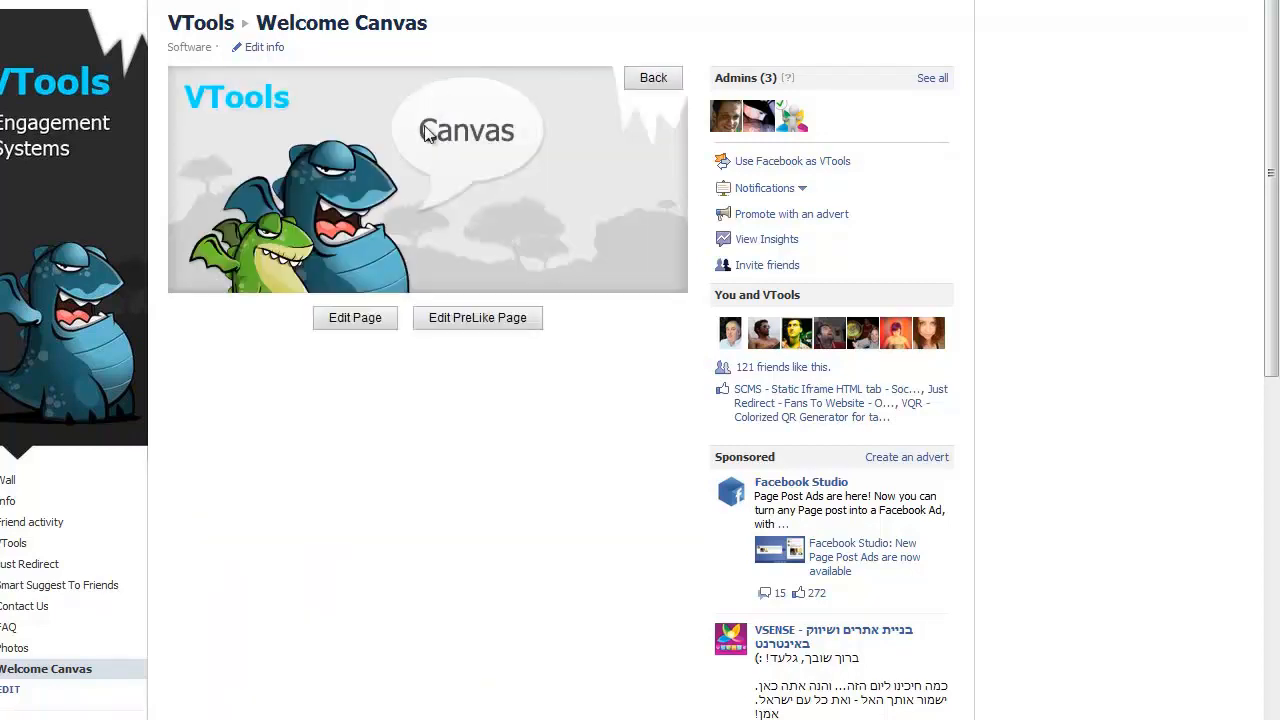
Start editing the main page and upload the image 44107305 from the Stuff for Tab folder into it
{"action": "left_click", "coordinate": [352, 320]}
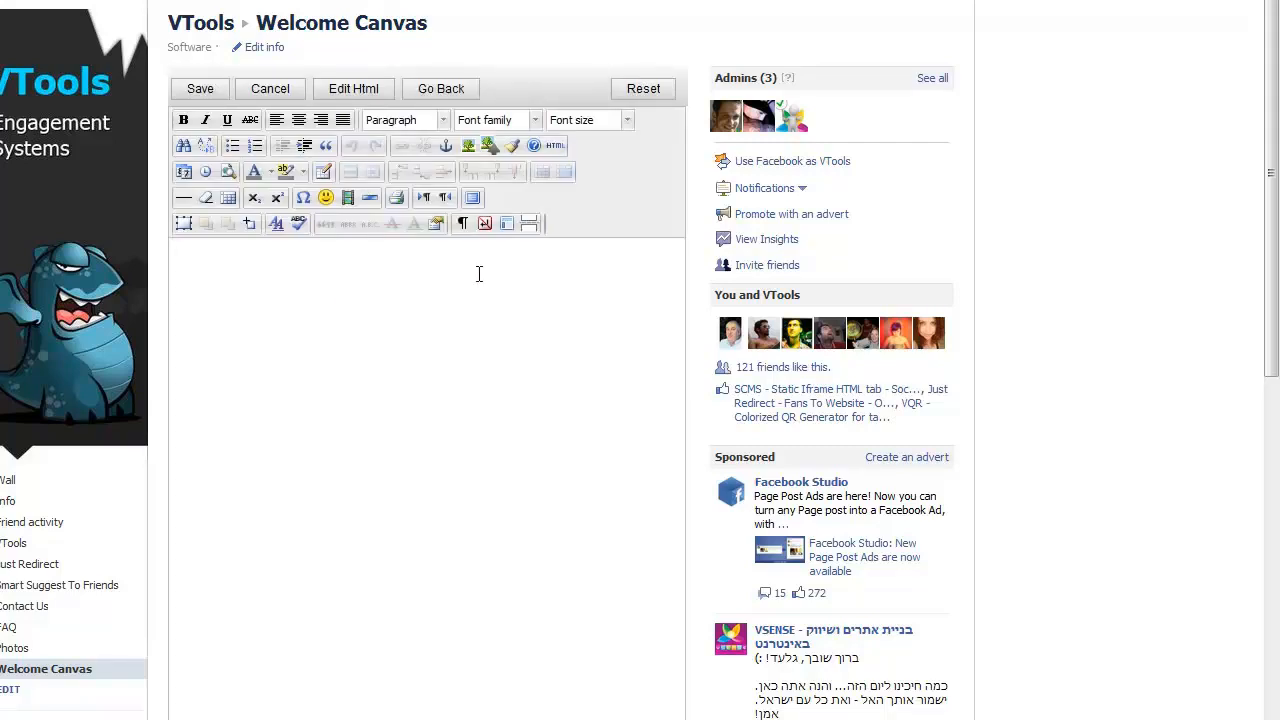
{"action": "left_click", "coordinate": [490, 148]}
{"action": "right_click", "coordinate": [494, 150]}
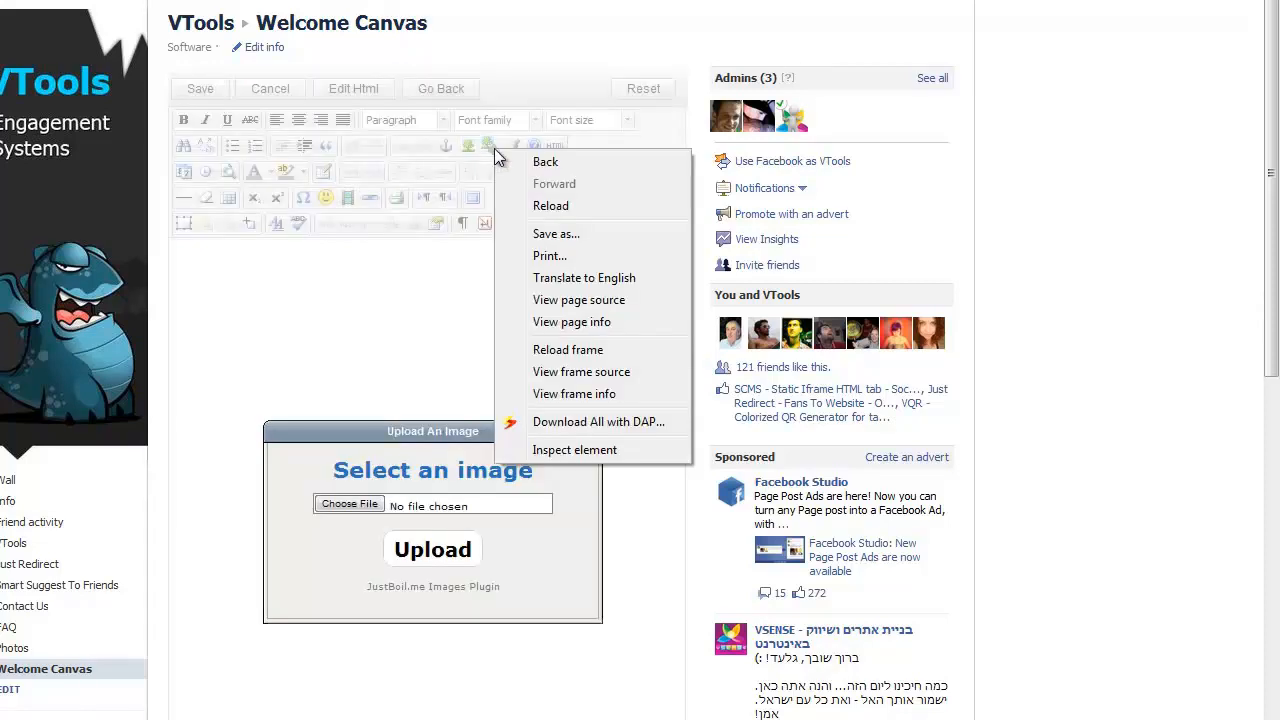
{"action": "left_click", "coordinate": [419, 468]}
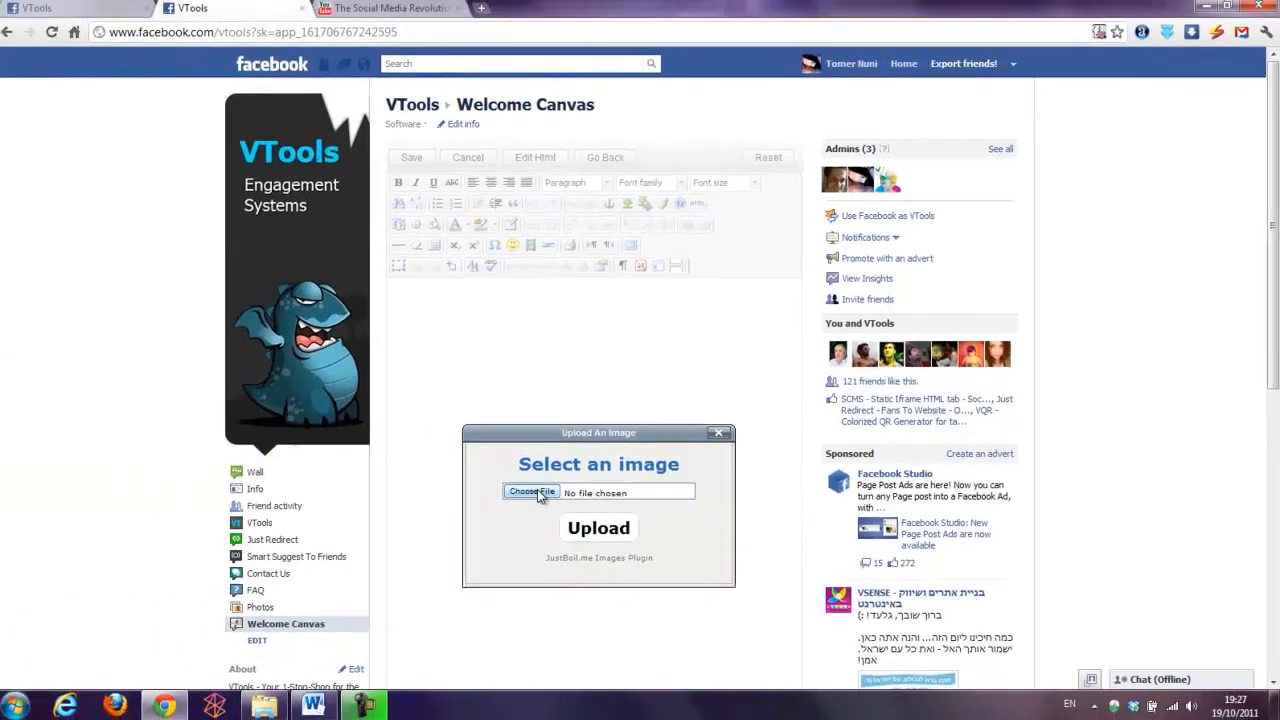
{"action": "left_click", "coordinate": [356, 503]}
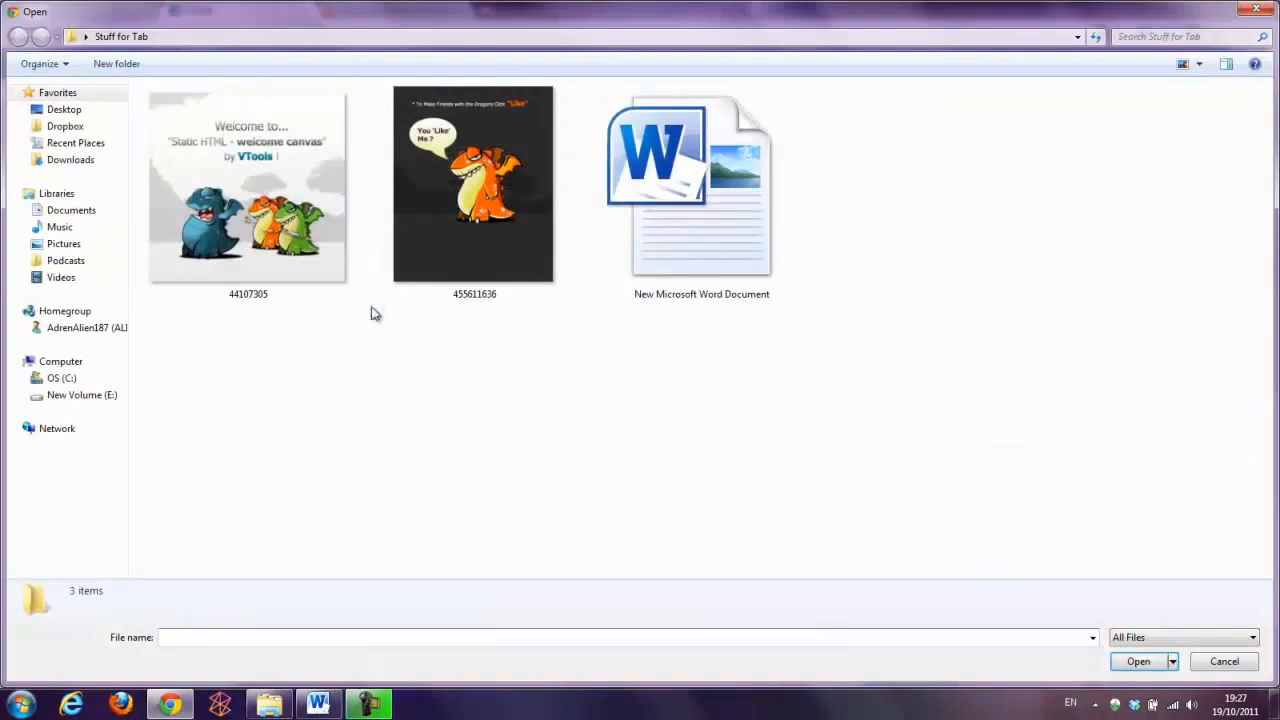
{"action": "left_click", "coordinate": [278, 220]}
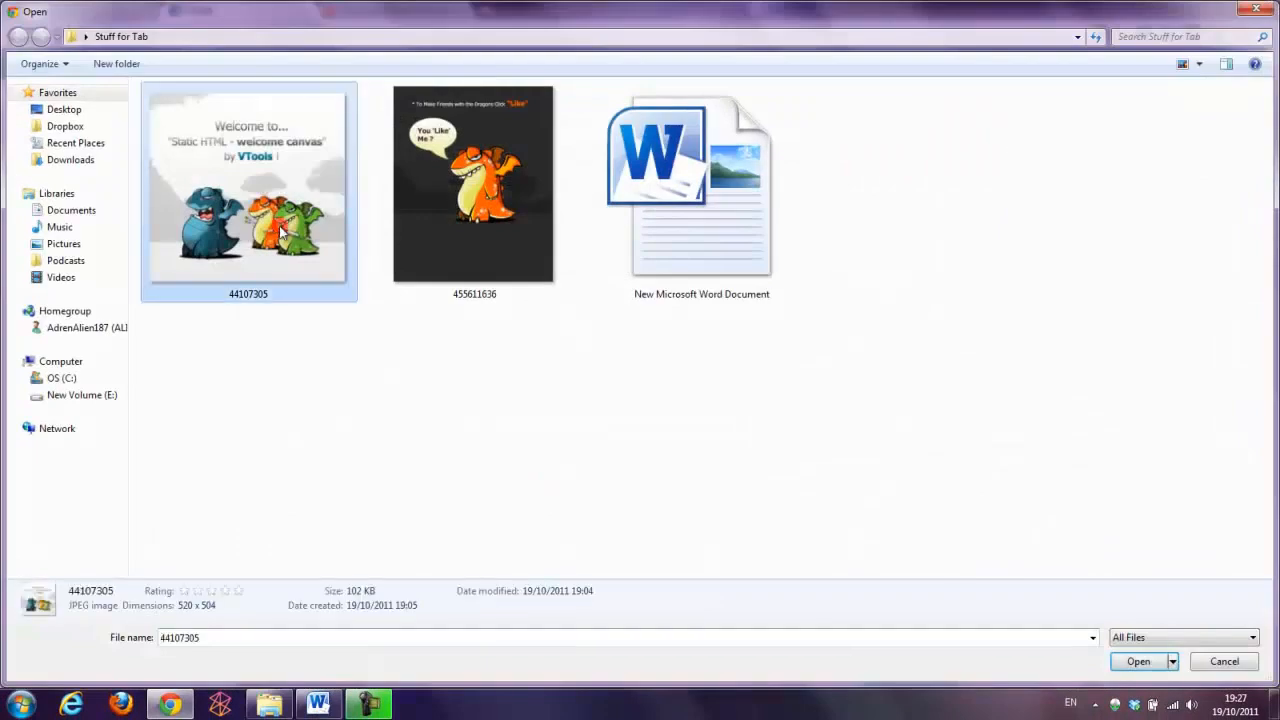
{"action": "double_click", "coordinate": [218, 210]}
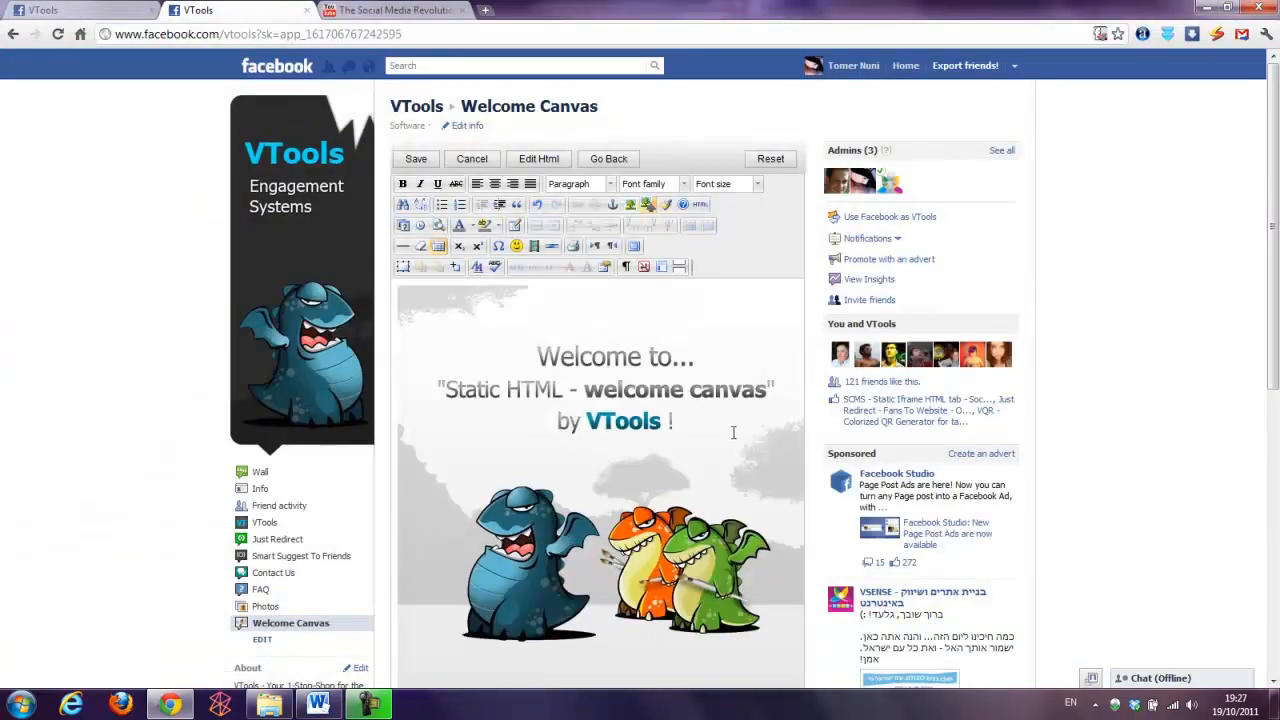
Add blank lines below the welcome image, copy all the install text from the Word document and paste it there in the browser
{"action": "left_click_drag", "start_coordinate": [1274, 134], "coordinate": [1276, 253]}
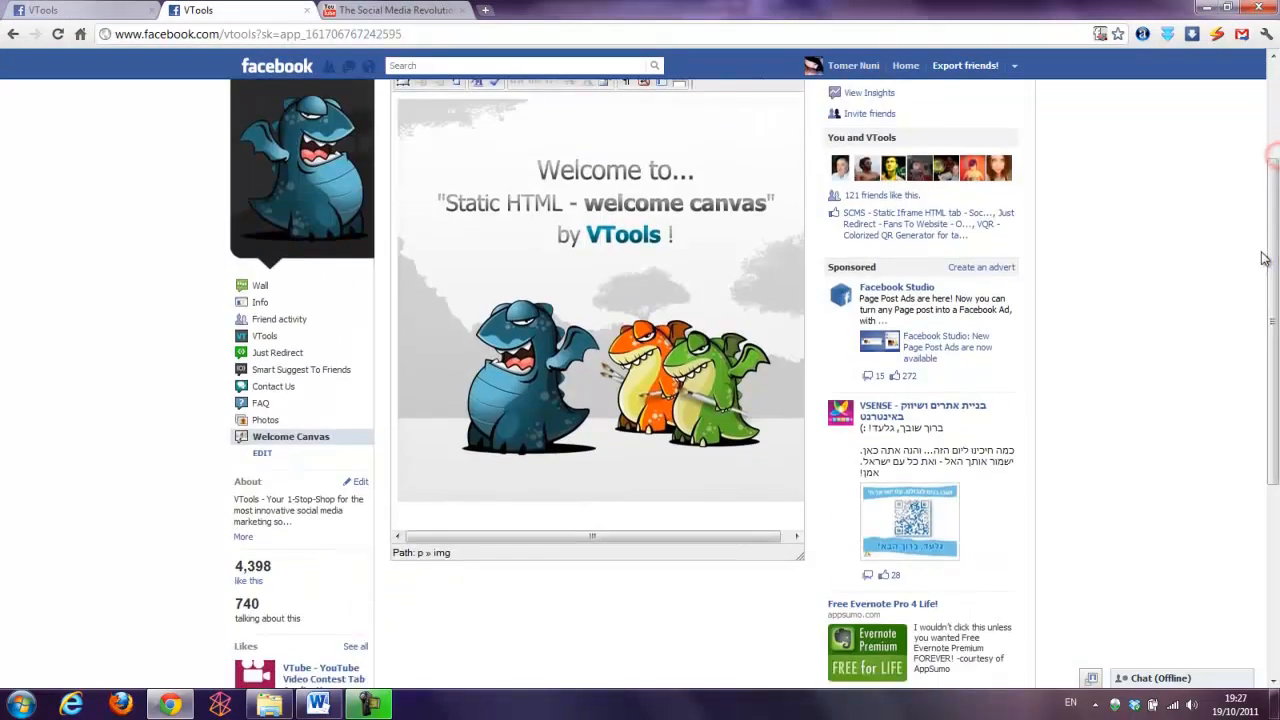
{"action": "key", "text": "Return"}
{"action": "key", "text": "Return"}
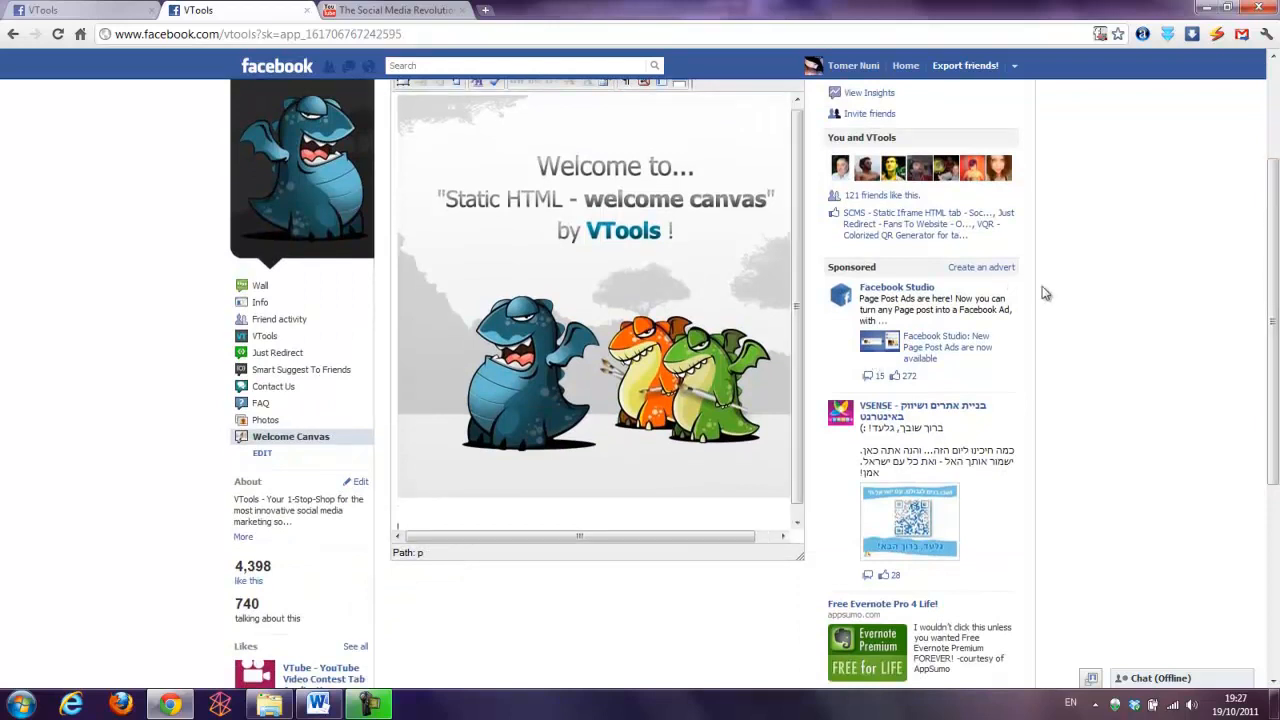
{"action": "left_click_drag", "start_coordinate": [801, 390], "coordinate": [785, 470]}
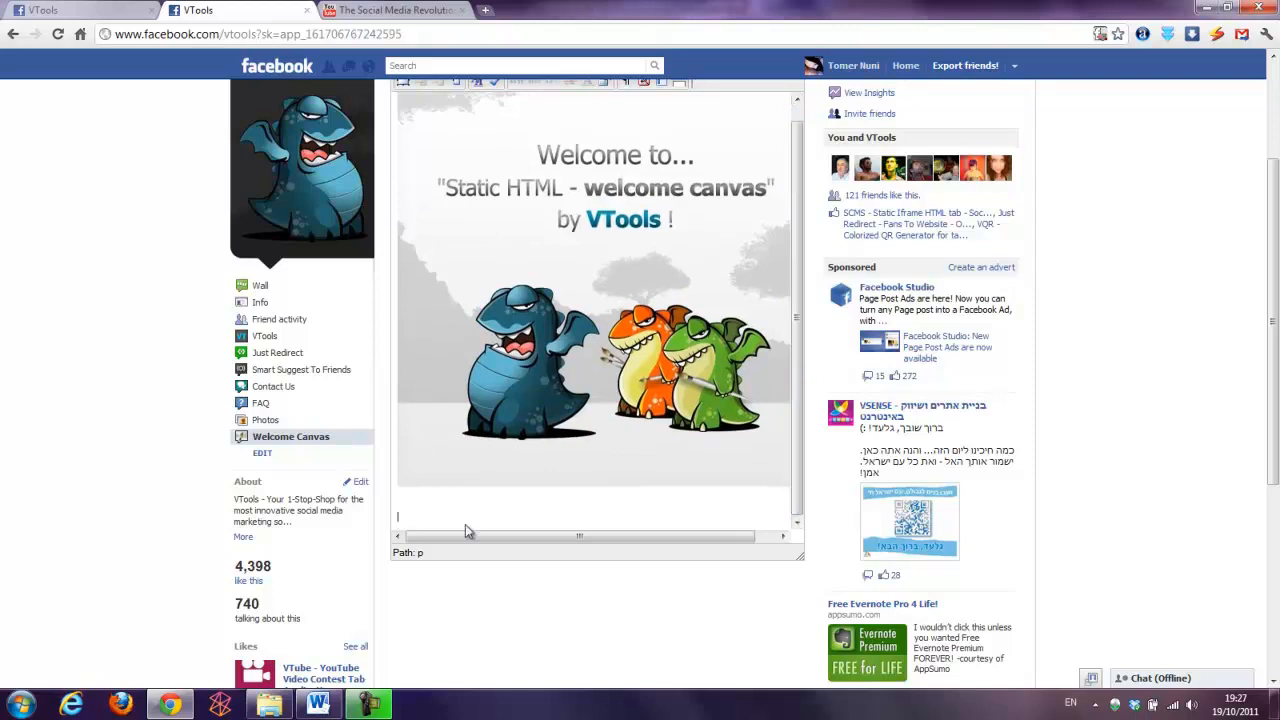
{"action": "left_click", "coordinate": [318, 705]}
{"action": "left_click_drag", "start_coordinate": [708, 621], "coordinate": [463, 238]}
{"action": "right_click", "coordinate": [463, 238]}
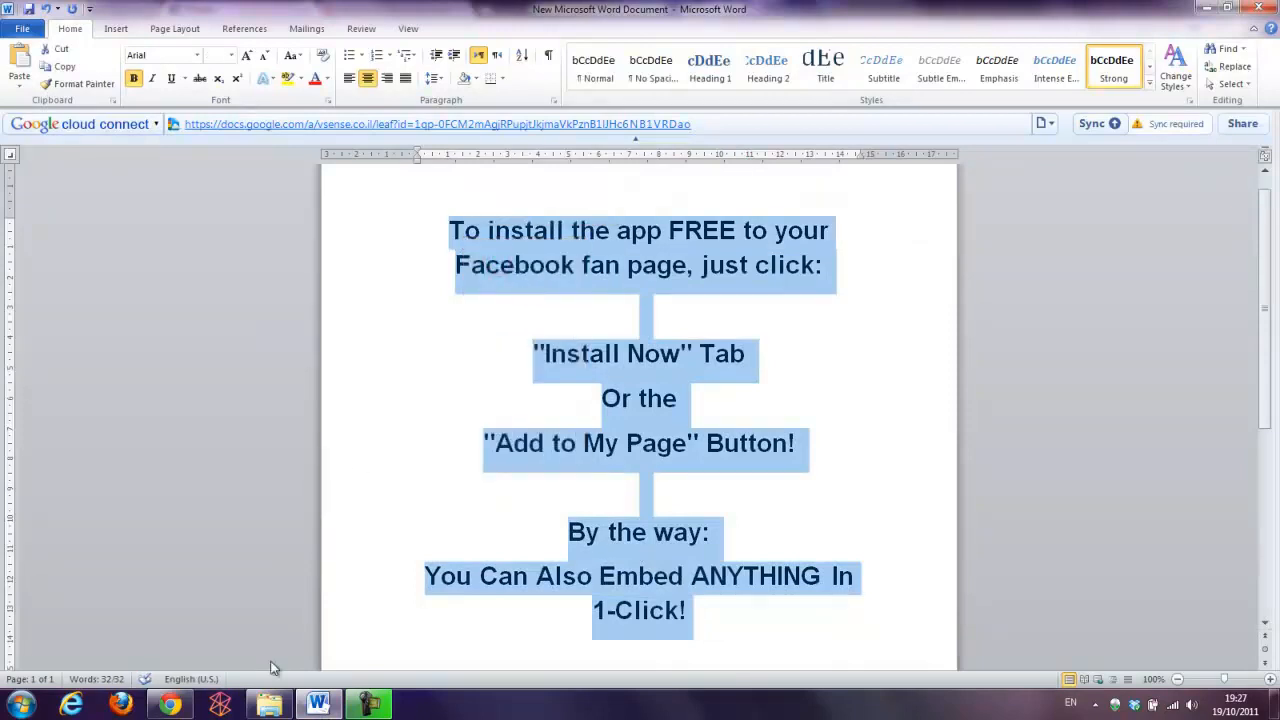
{"action": "left_click", "coordinate": [170, 705]}
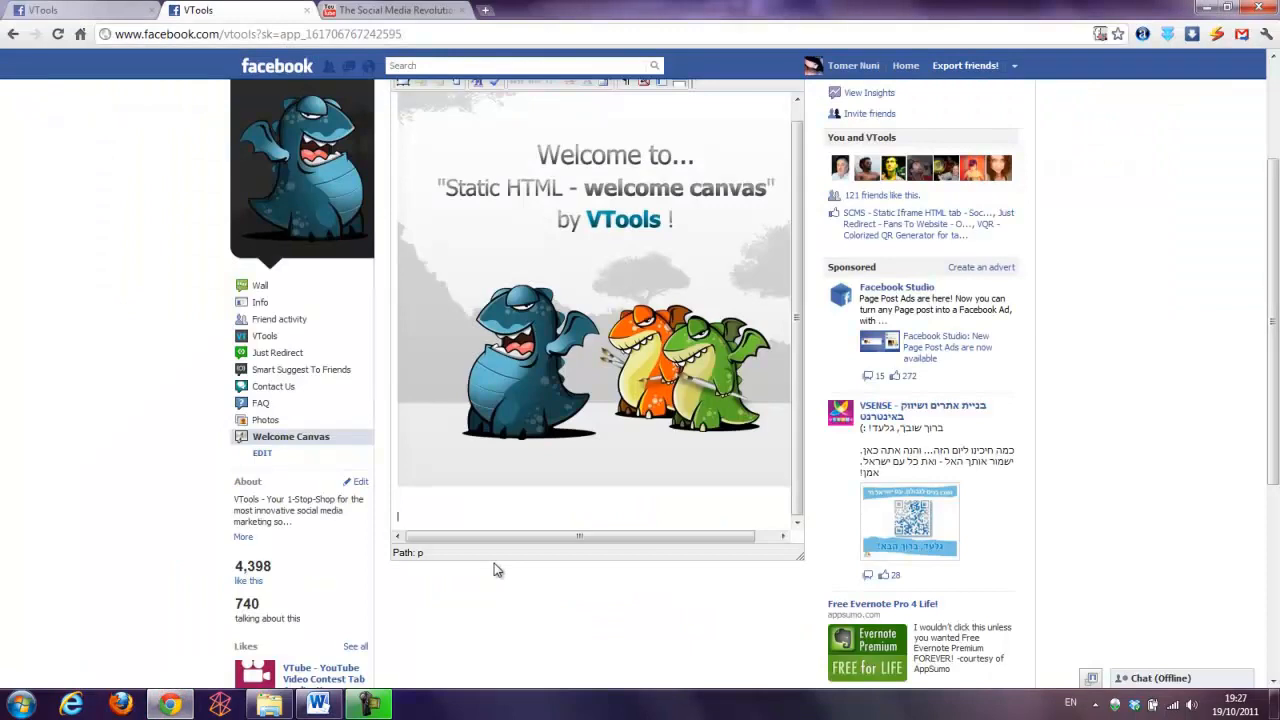
{"action": "key", "text": "ctrl+v"}
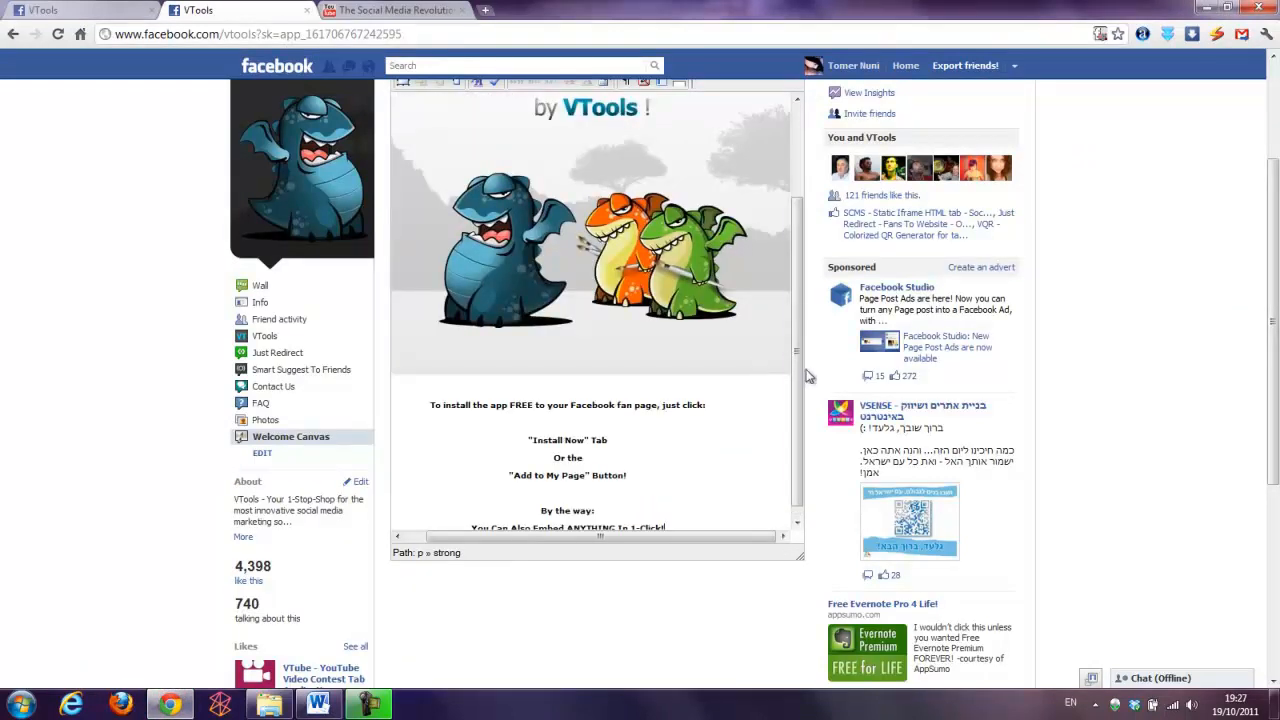
Show the browser in full screen and colour the line "To install the app FREE to your Facebook fan page, just click:" blue
{"action": "left_click_drag", "start_coordinate": [1276, 225], "coordinate": [1277, 200]}
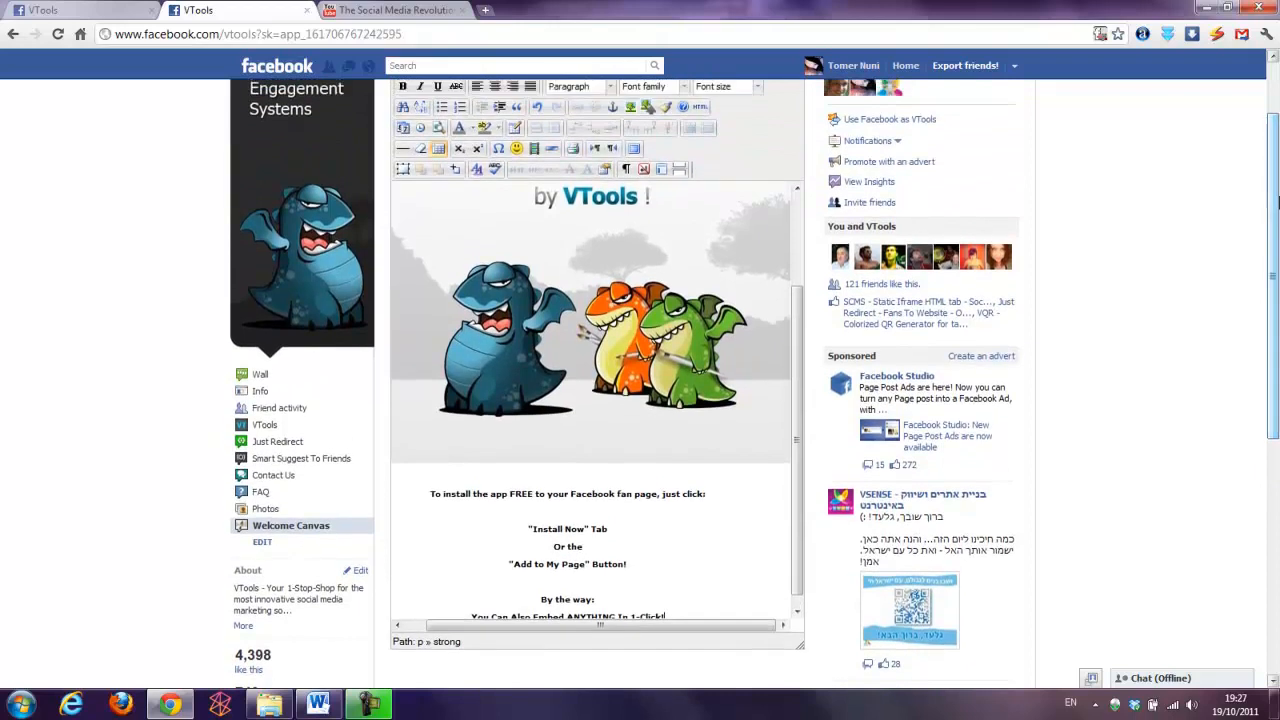
{"action": "key", "text": "F11"}
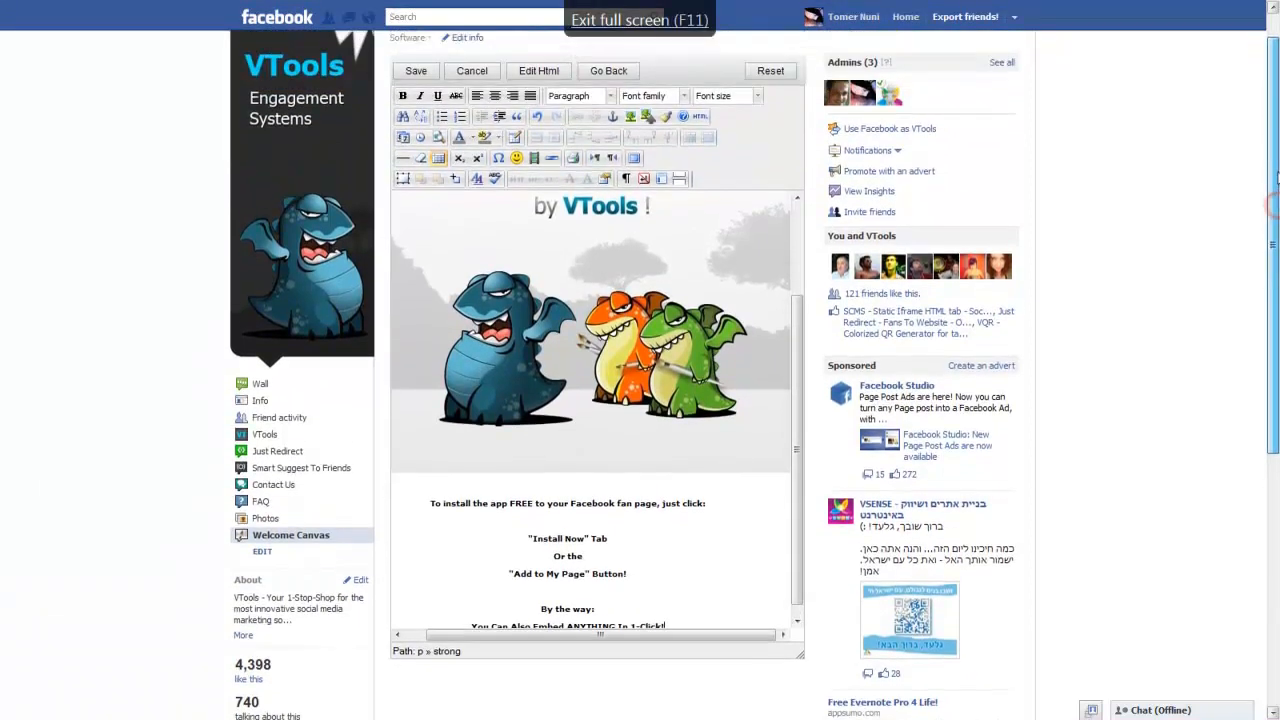
{"action": "left_click_drag", "start_coordinate": [714, 505], "coordinate": [410, 508]}
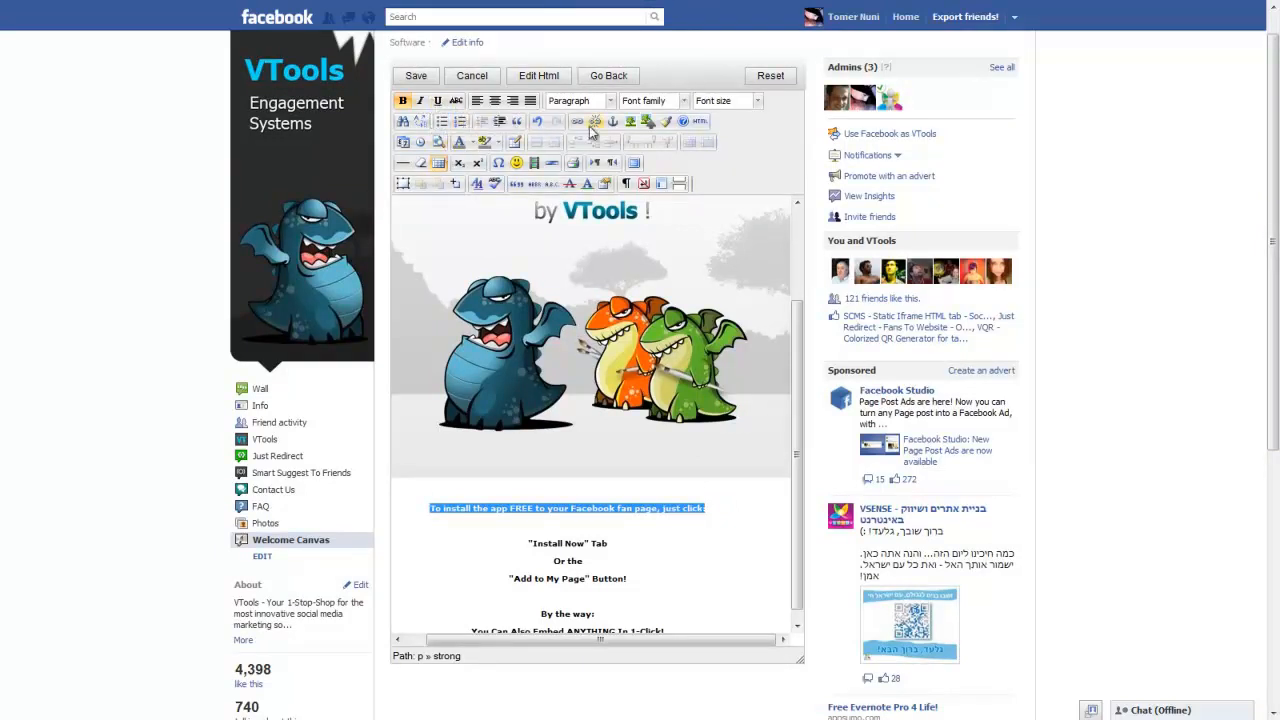
{"action": "left_click", "coordinate": [460, 145]}
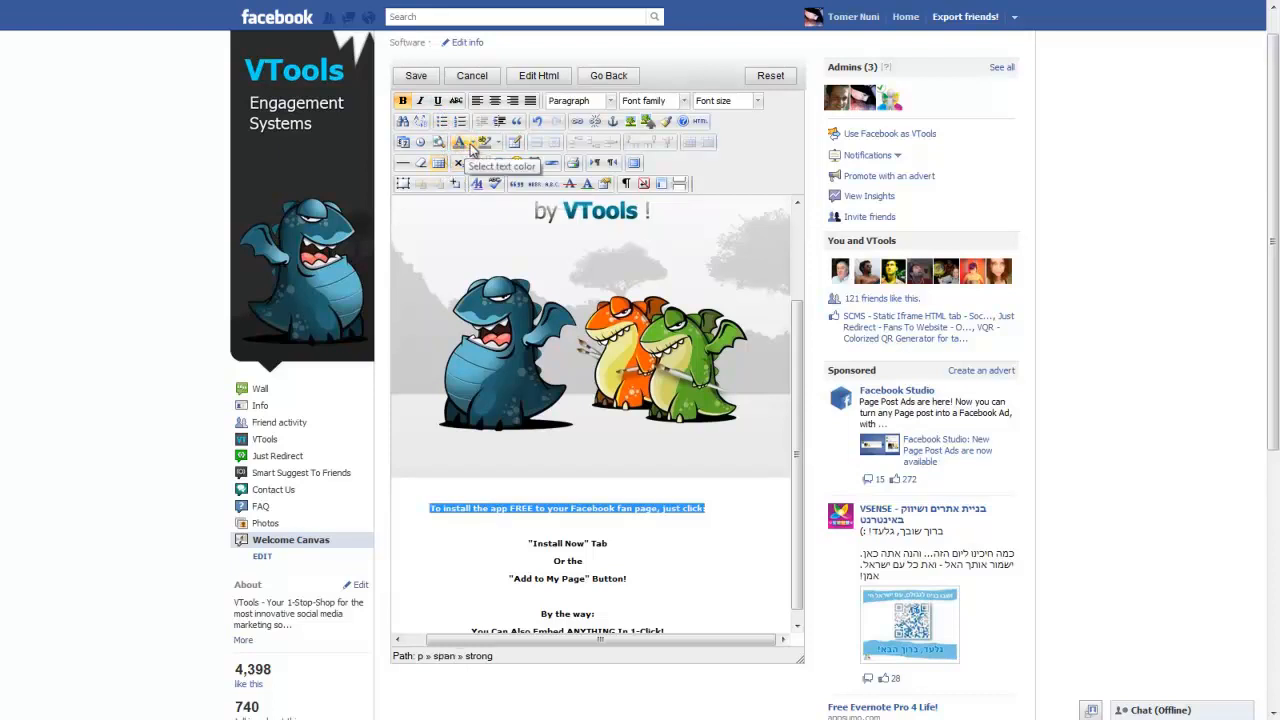
{"action": "left_click", "coordinate": [473, 143]}
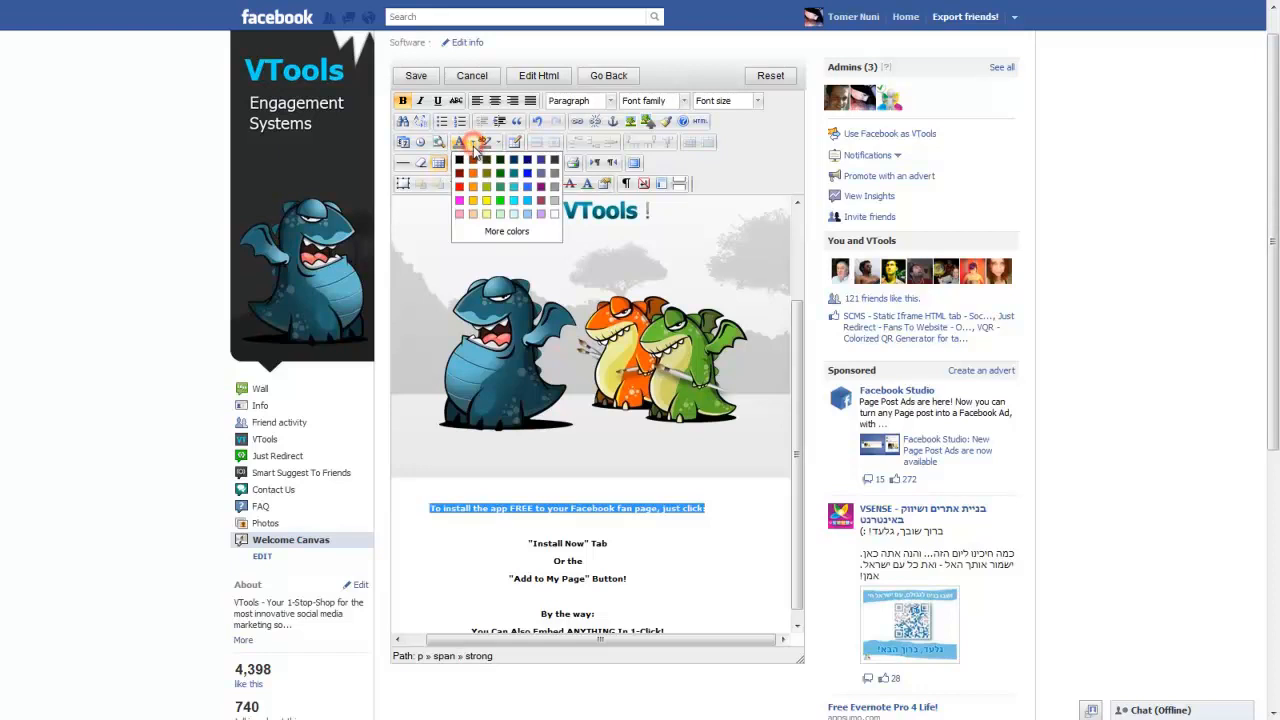
{"action": "left_click", "coordinate": [527, 189]}
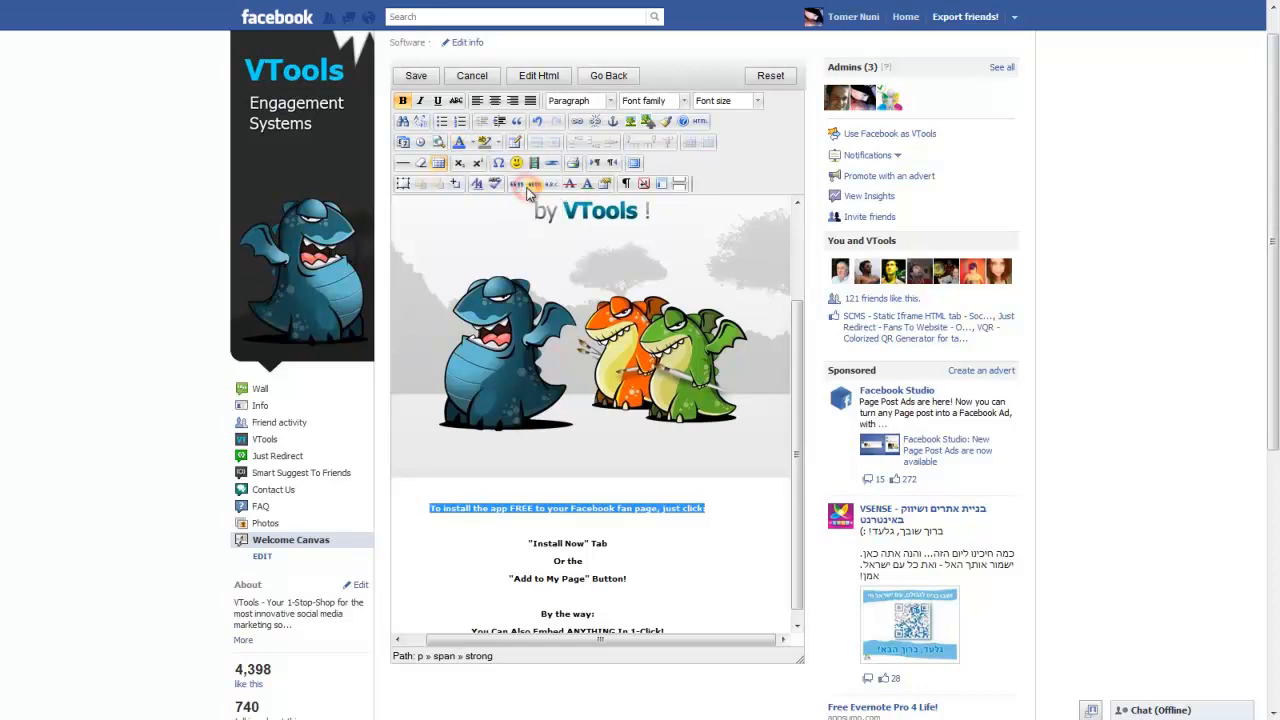
Colour the words "Install Now", including their quotation marks, red in the text below the welcome image
{"action": "left_click", "coordinate": [538, 515]}
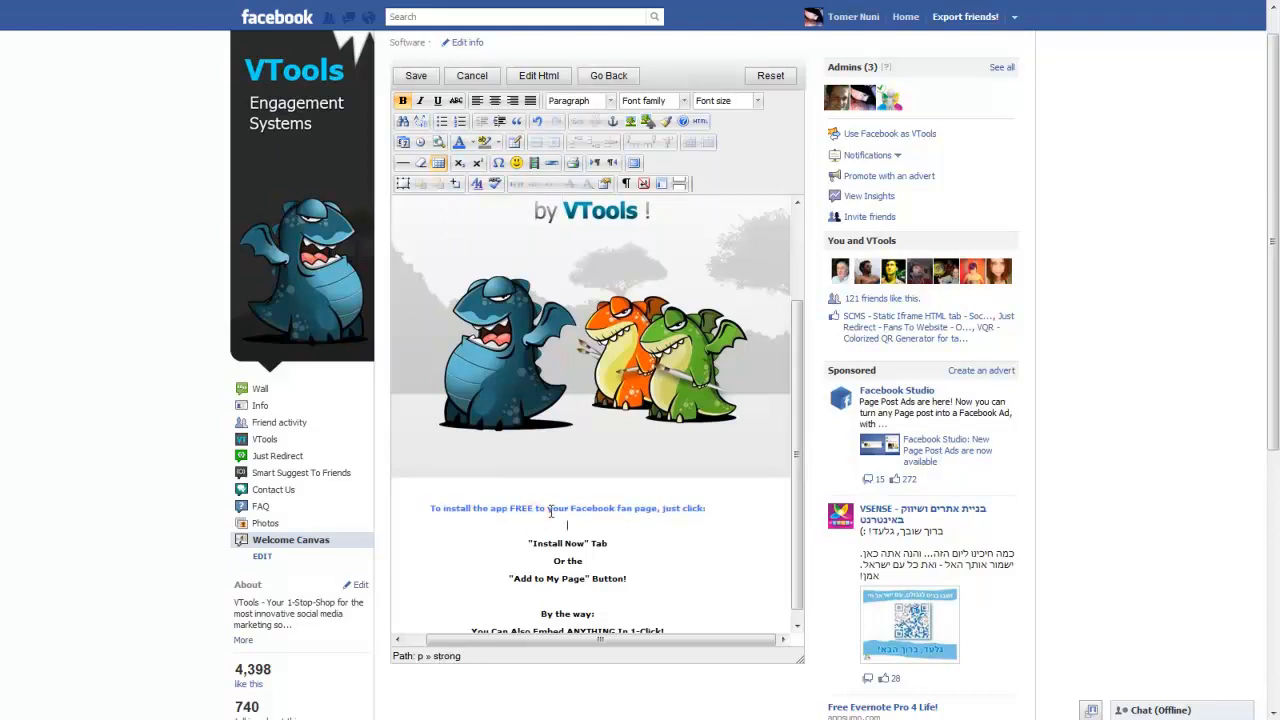
{"action": "triple_click", "coordinate": [549, 510]}
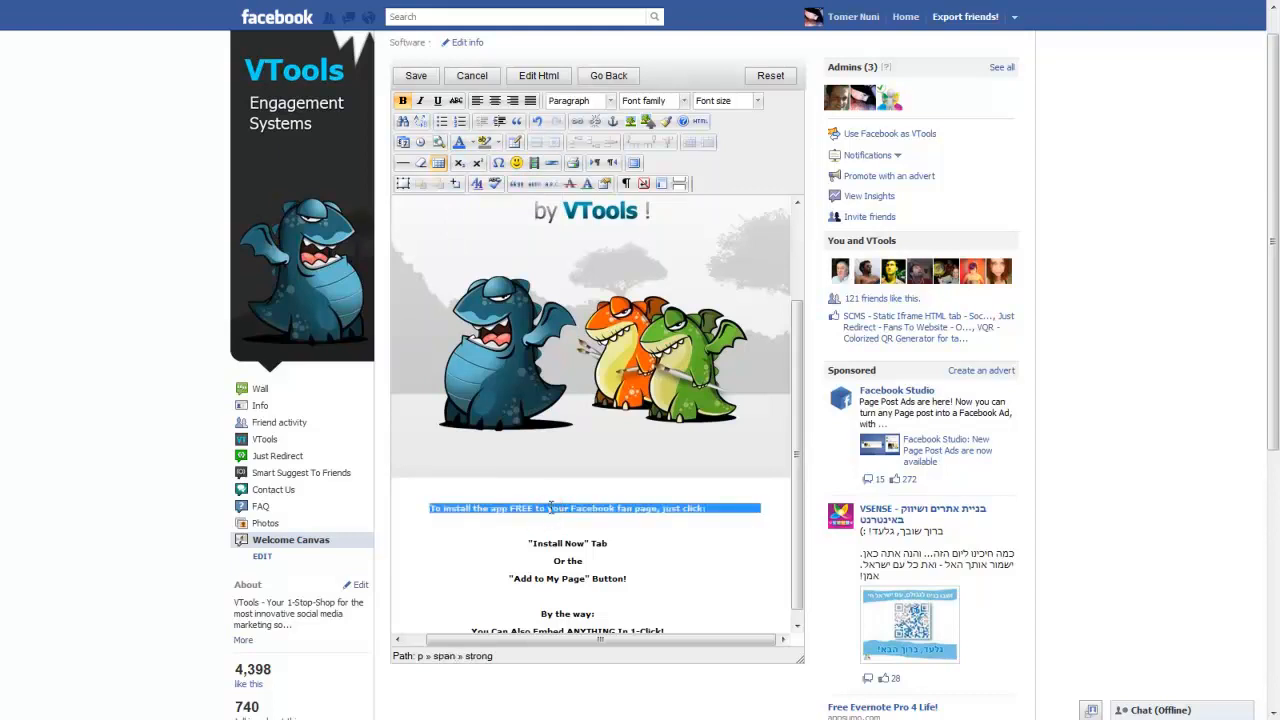
{"action": "left_click", "coordinate": [549, 542]}
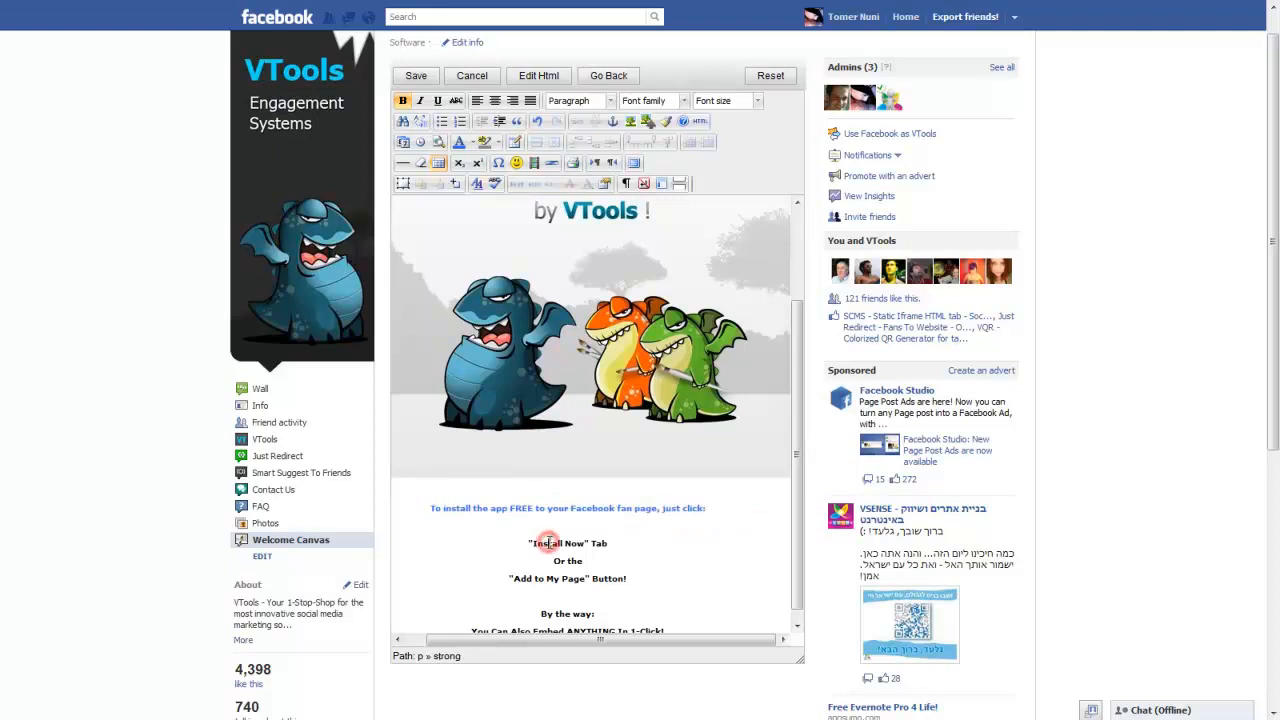
{"action": "left_click_drag", "start_coordinate": [526, 541], "coordinate": [585, 540]}
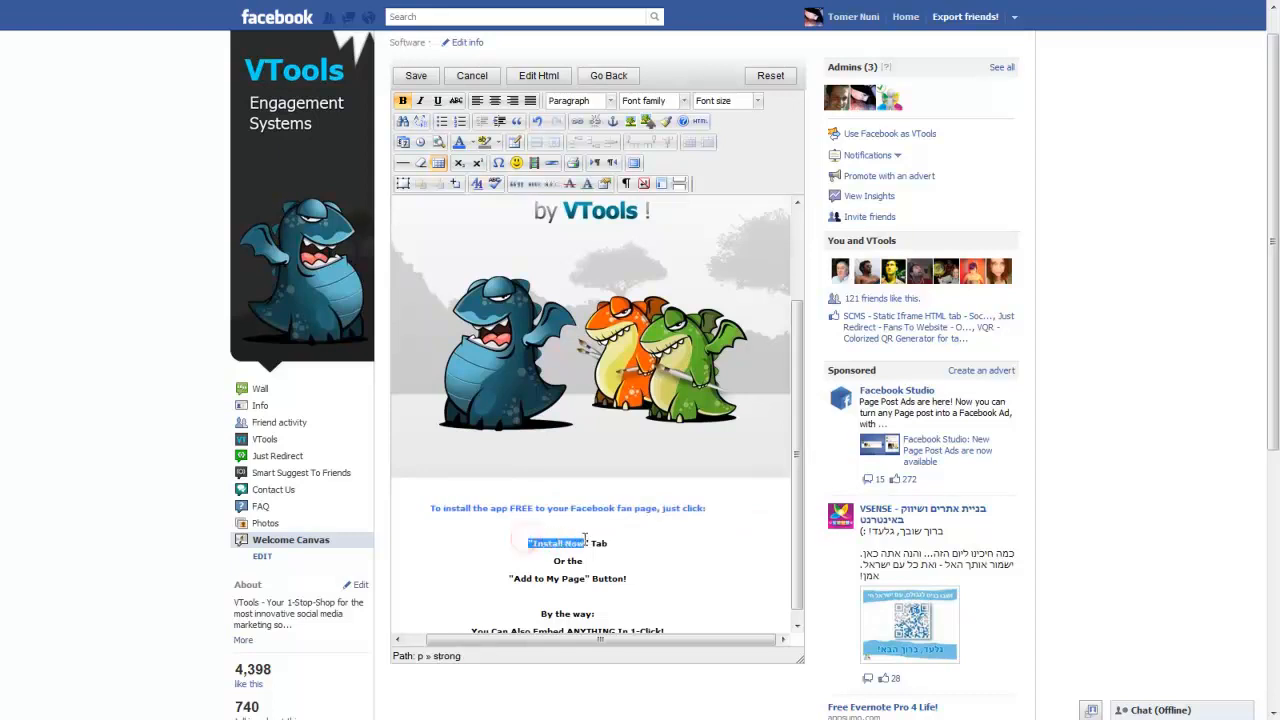
{"action": "left_click", "coordinate": [466, 145]}
{"action": "left_click", "coordinate": [473, 145]}
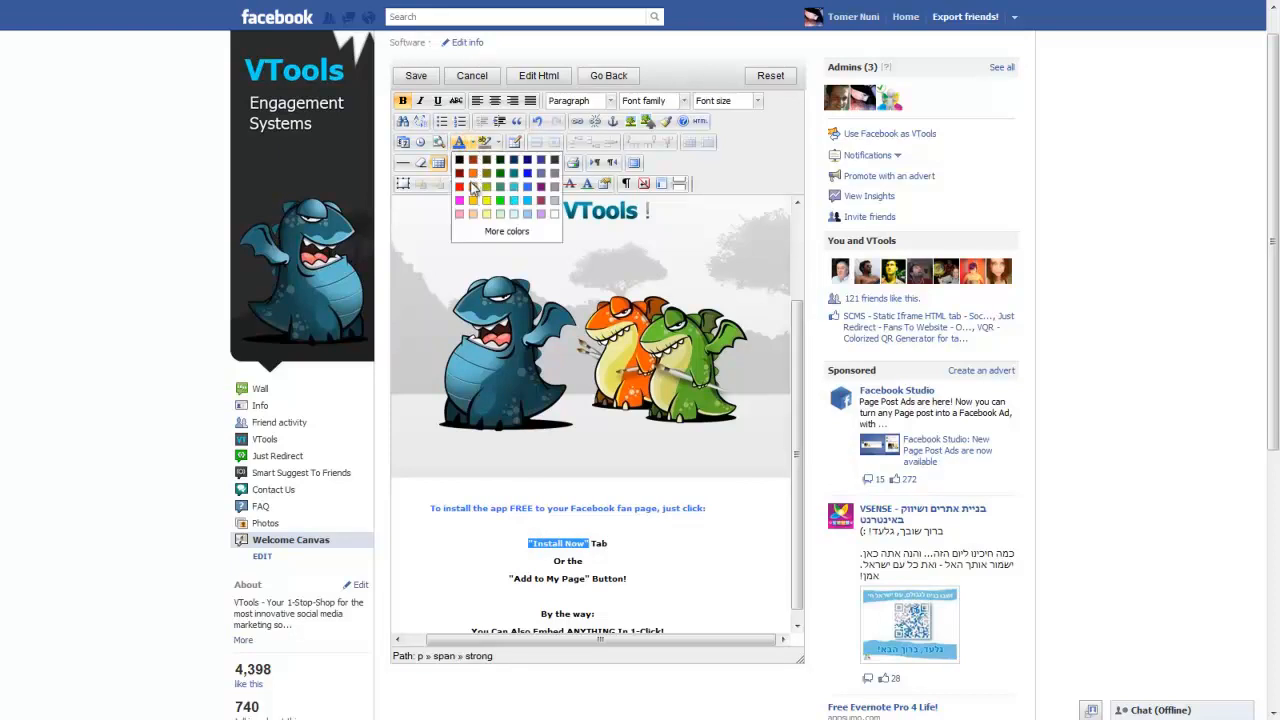
{"action": "left_click", "coordinate": [460, 187]}
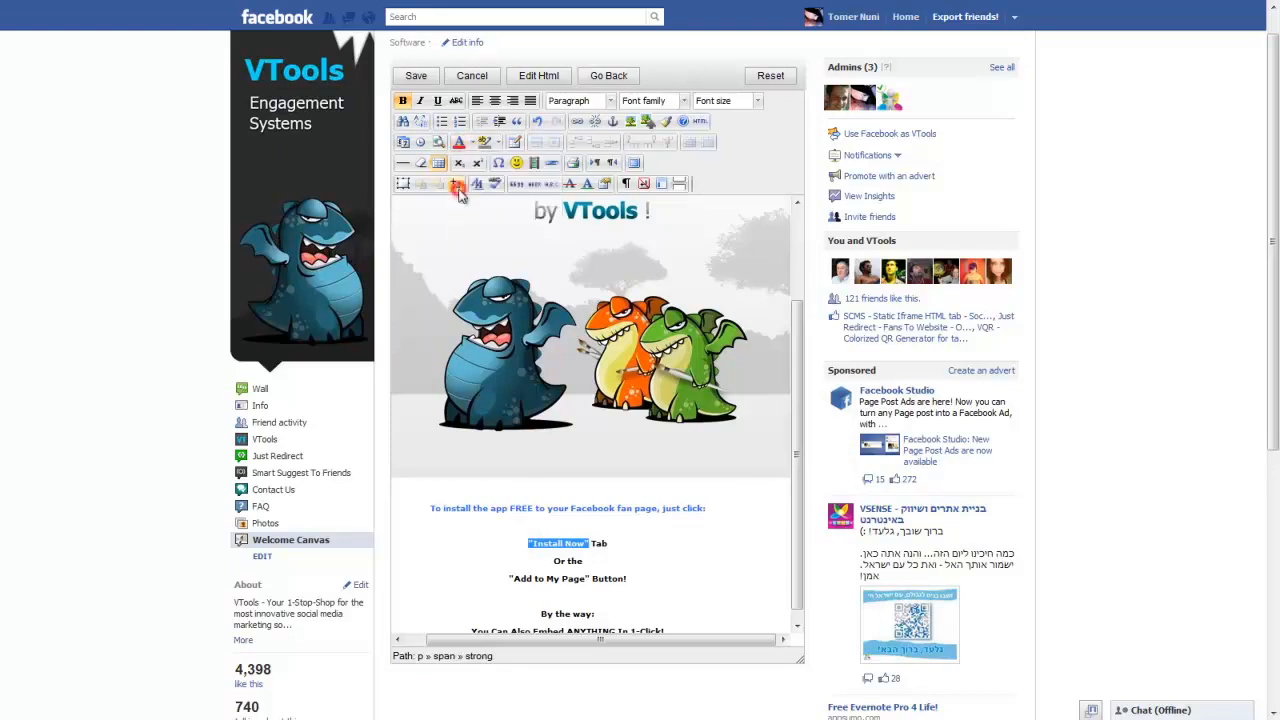
Colour the words "Add to My Page", including their quotation marks, magenta
{"action": "left_click_drag", "start_coordinate": [508, 578], "coordinate": [595, 582]}
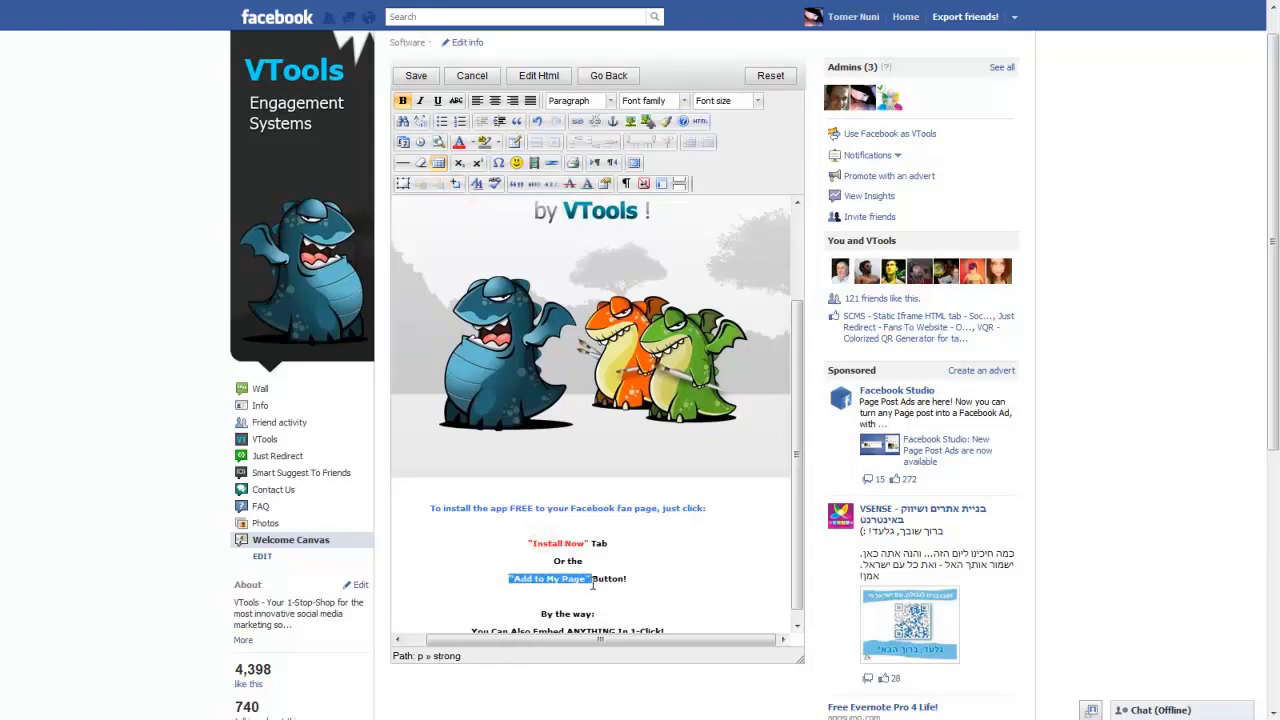
{"action": "left_click", "coordinate": [474, 145]}
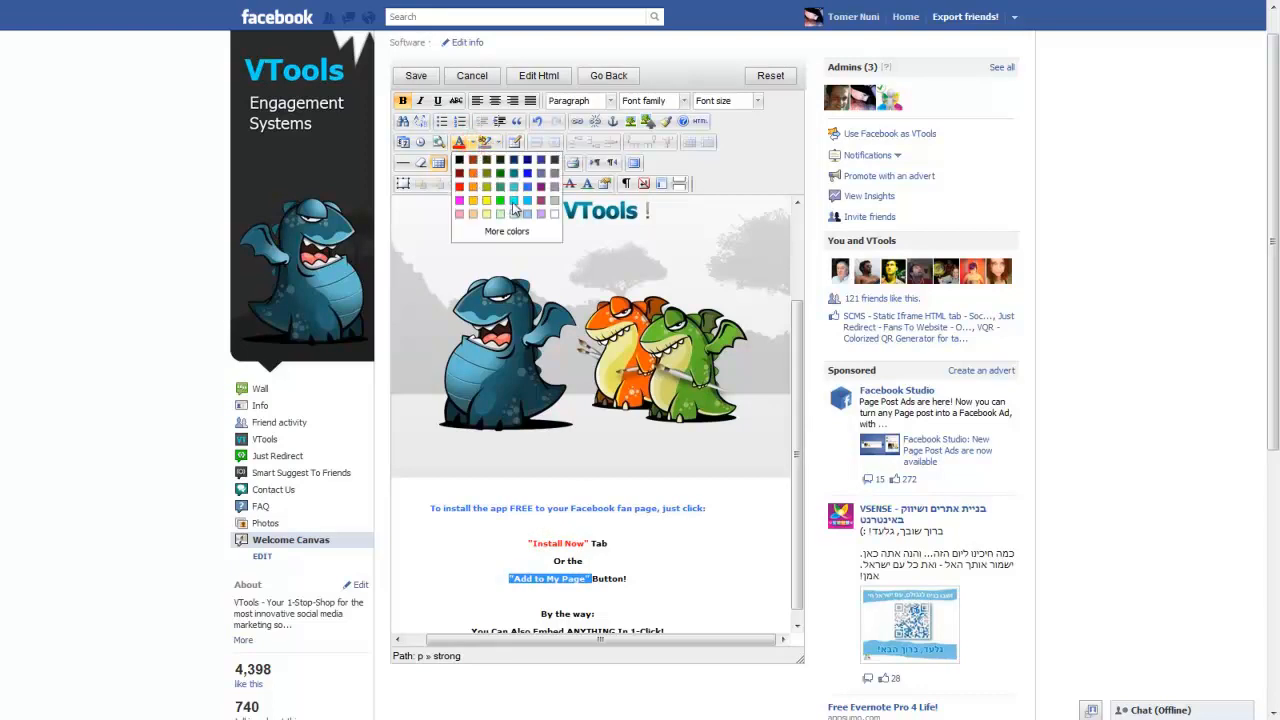
{"action": "left_click", "coordinate": [461, 200]}
{"action": "left_click", "coordinate": [568, 575]}
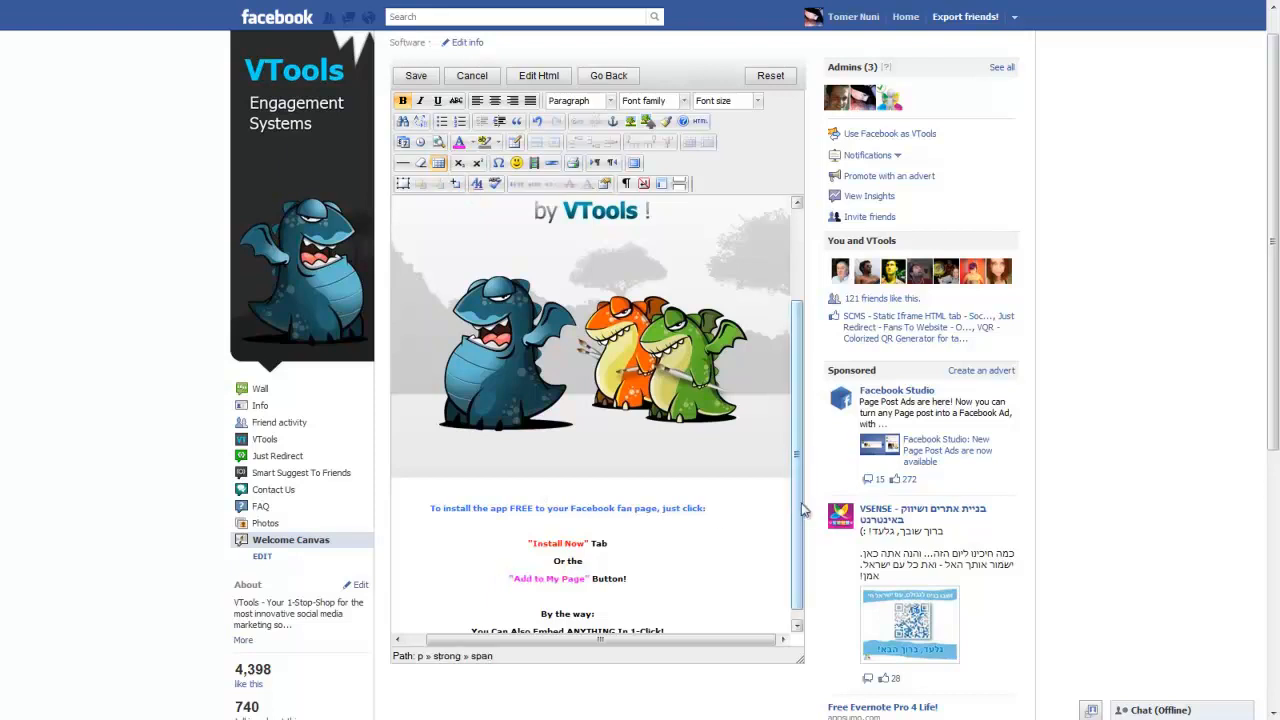
Colour the line "You Can Also Embed ANYTHING In 1-Click!" light sky blue
{"action": "scroll", "coordinate": [798, 511], "scroll_direction": "down", "scroll_amount": 1}
{"action": "left_click_drag", "start_coordinate": [466, 618], "coordinate": [668, 614]}
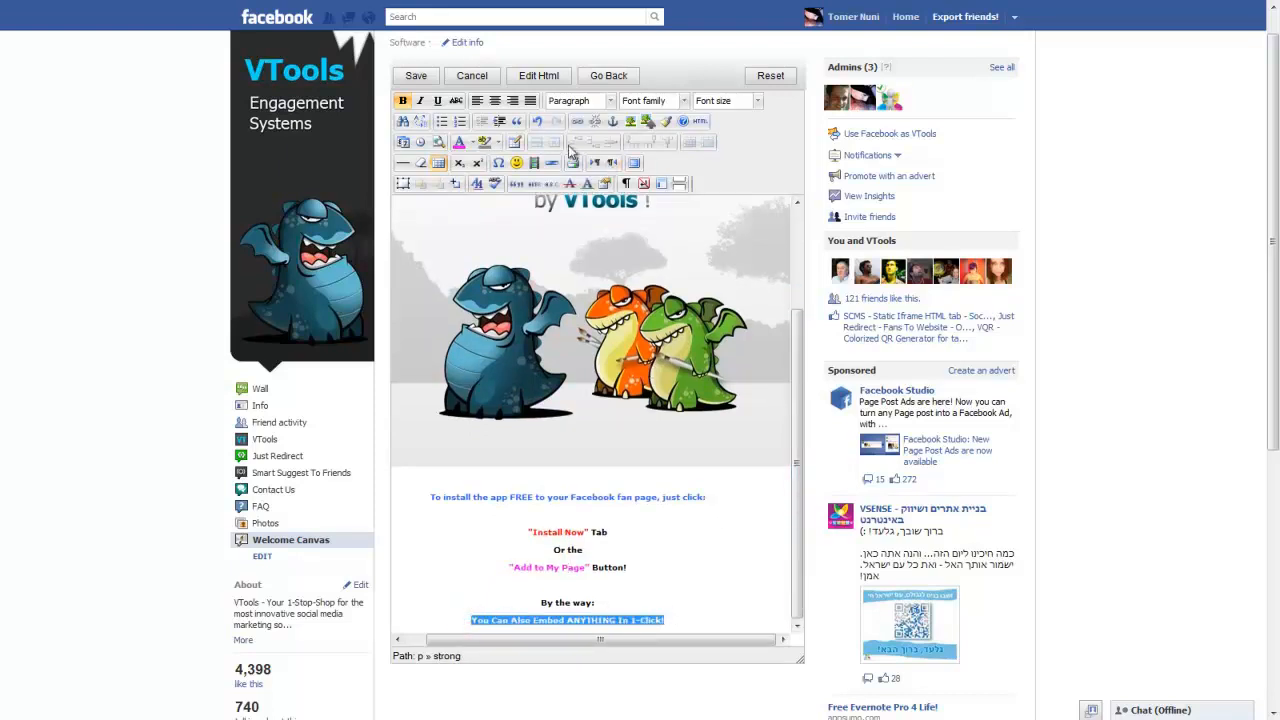
{"action": "left_click", "coordinate": [470, 144]}
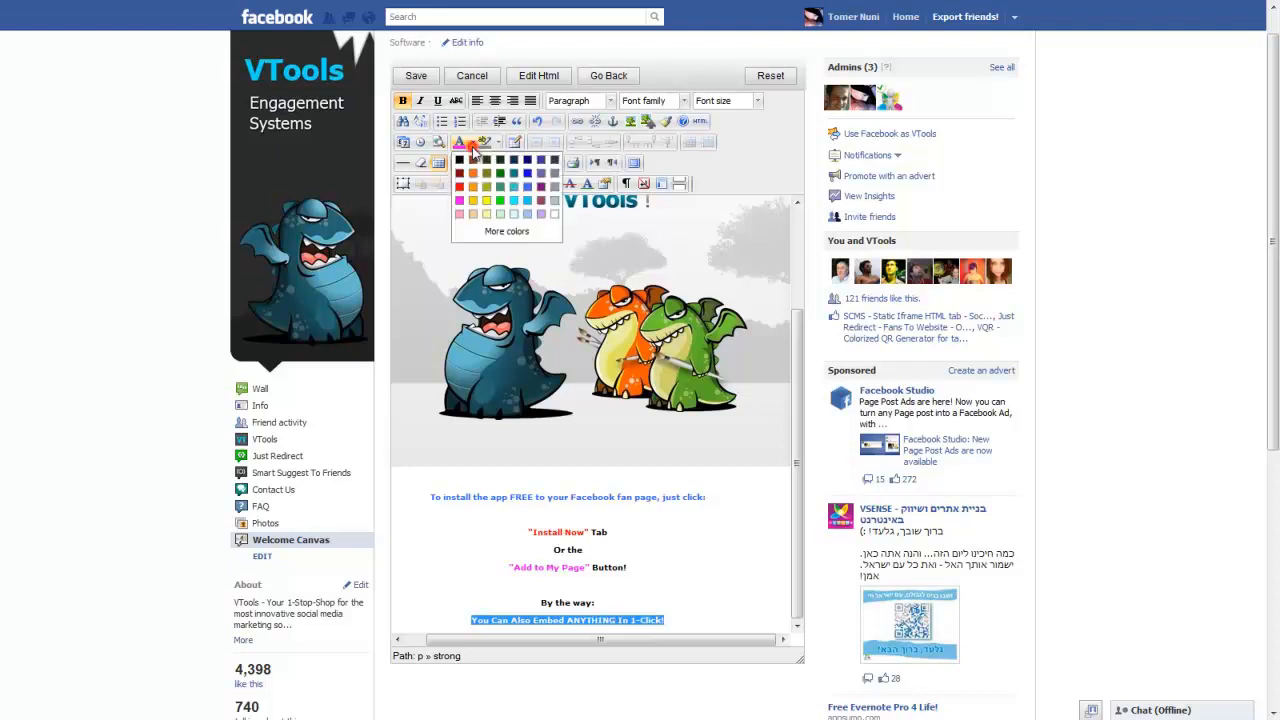
{"action": "left_click", "coordinate": [516, 202]}
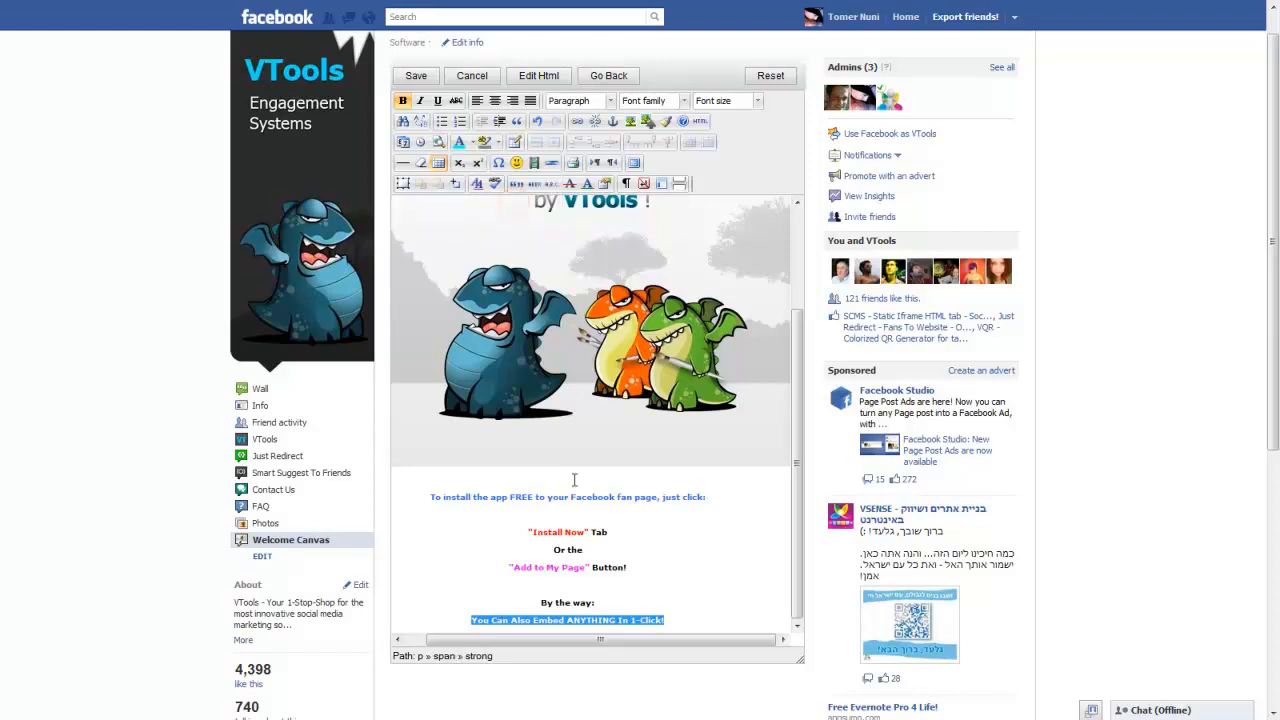
{"action": "left_click", "coordinate": [575, 597]}
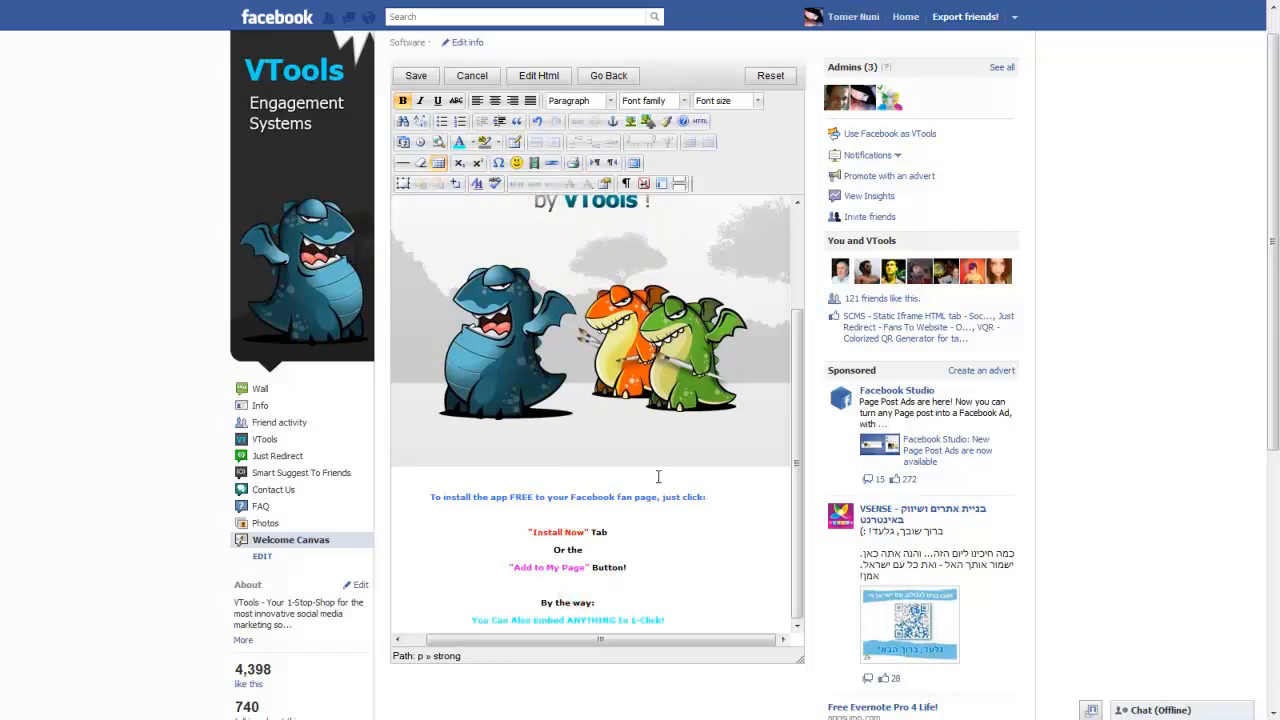
Recolour the line "You Can Also Embed ANYTHING In 1-Click!" bright green
{"action": "left_click", "coordinate": [680, 622]}
{"action": "triple_click", "coordinate": [608, 619]}
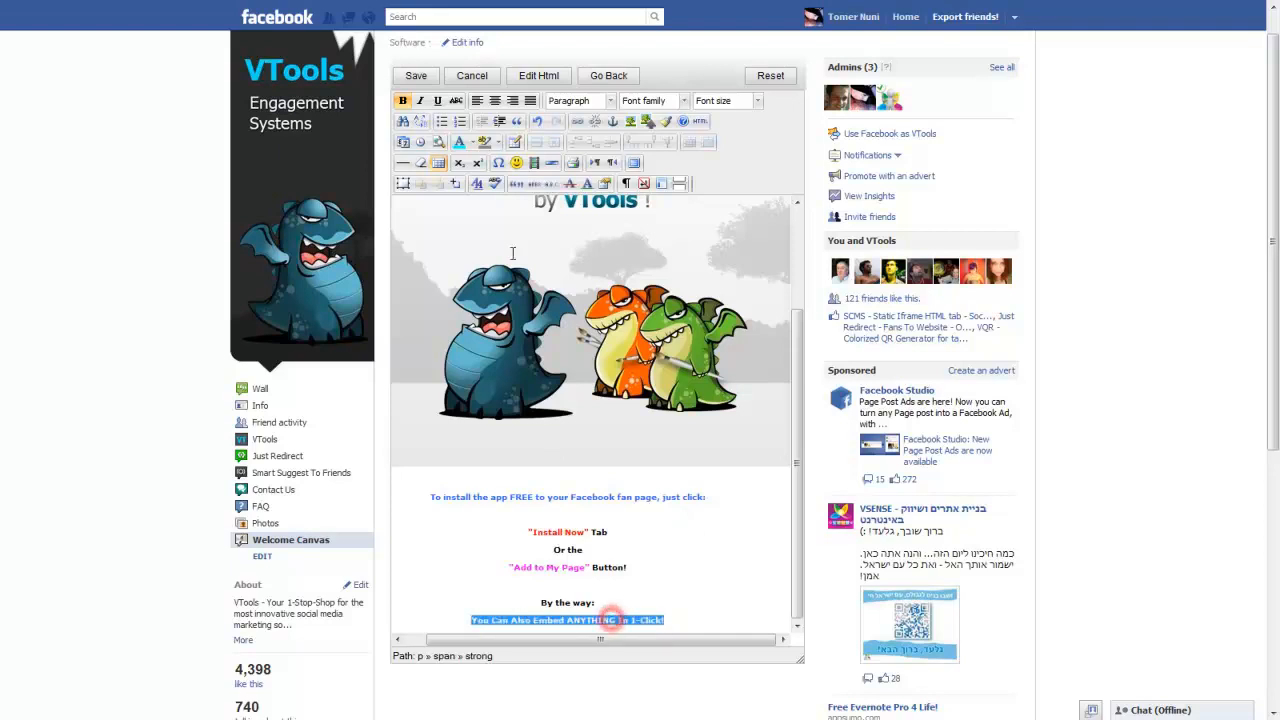
{"action": "left_click", "coordinate": [466, 144]}
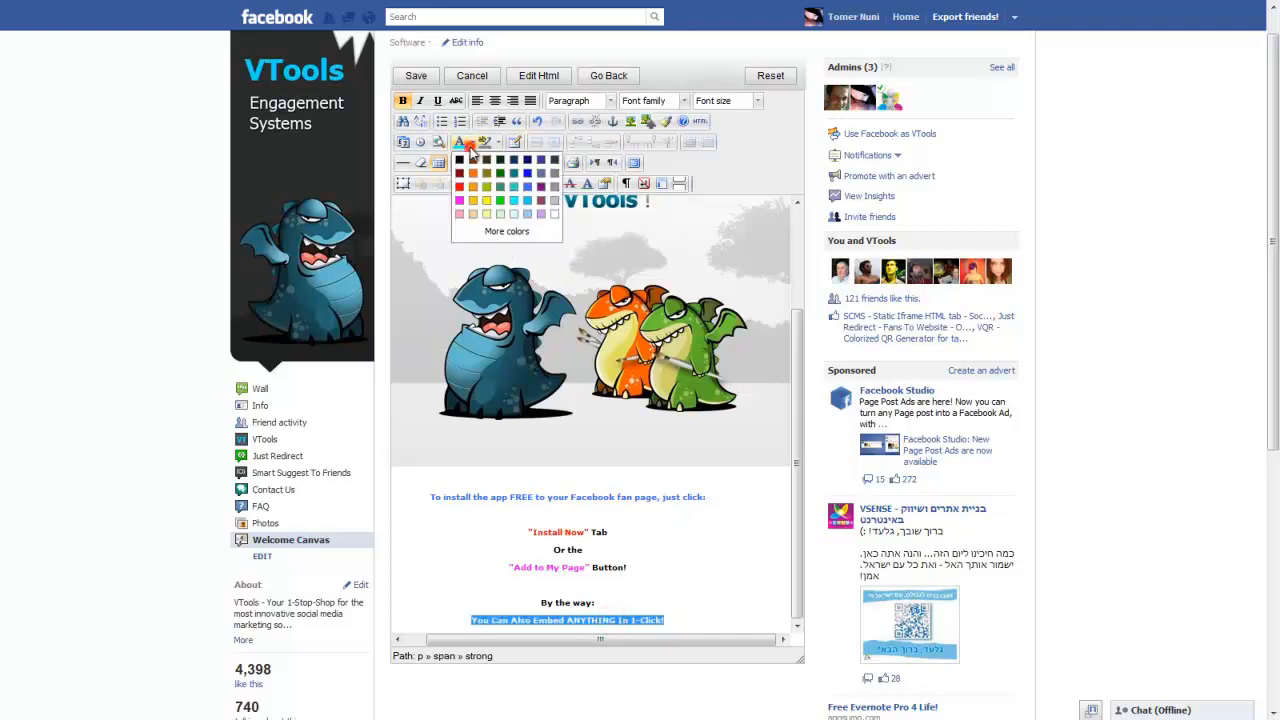
{"action": "left_click", "coordinate": [503, 205]}
{"action": "left_click", "coordinate": [560, 549]}
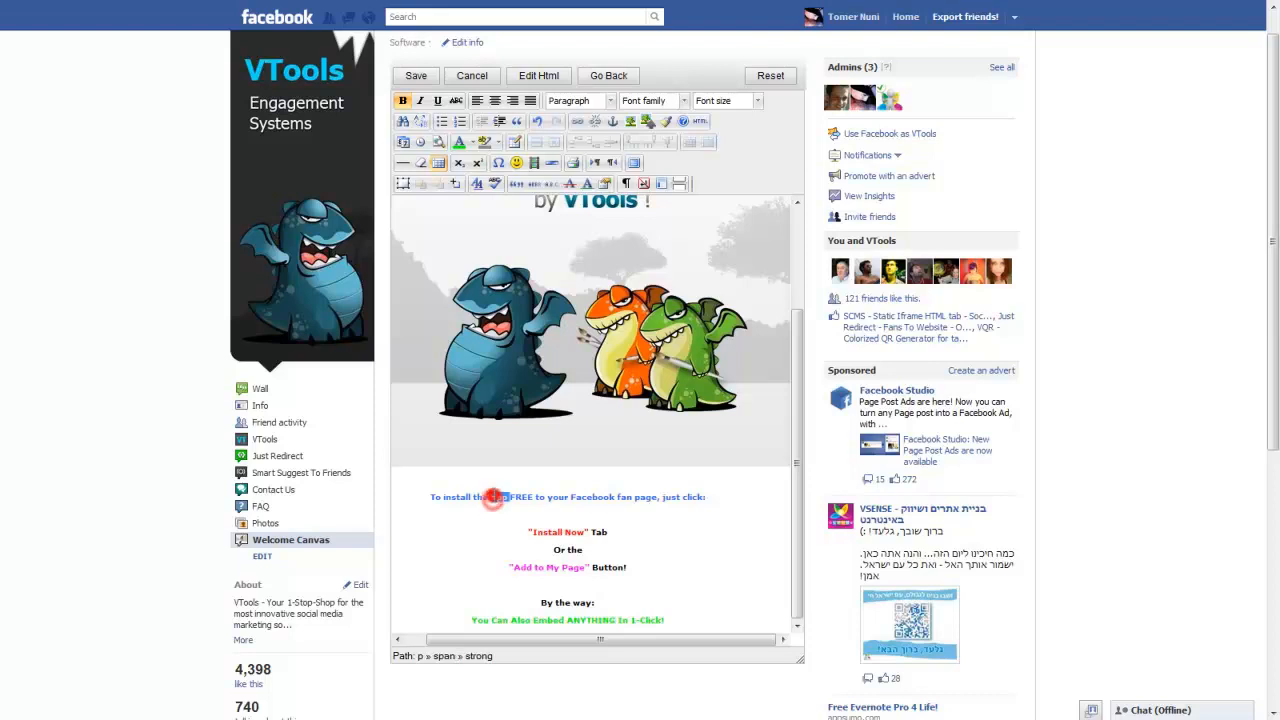
Set the font size of the line "To install the app FREE to your Facebook fan page, just click:" to 5 (18pt)
{"action": "mouse_move", "coordinate": [425, 494]}
{"action": "left_mouse_down"}
{"action": "mouse_move", "coordinate": [552, 472]}
{"action": "mouse_move", "coordinate": [716, 489]}
{"action": "mouse_move", "coordinate": [430, 497]}
{"action": "left_mouse_up"}
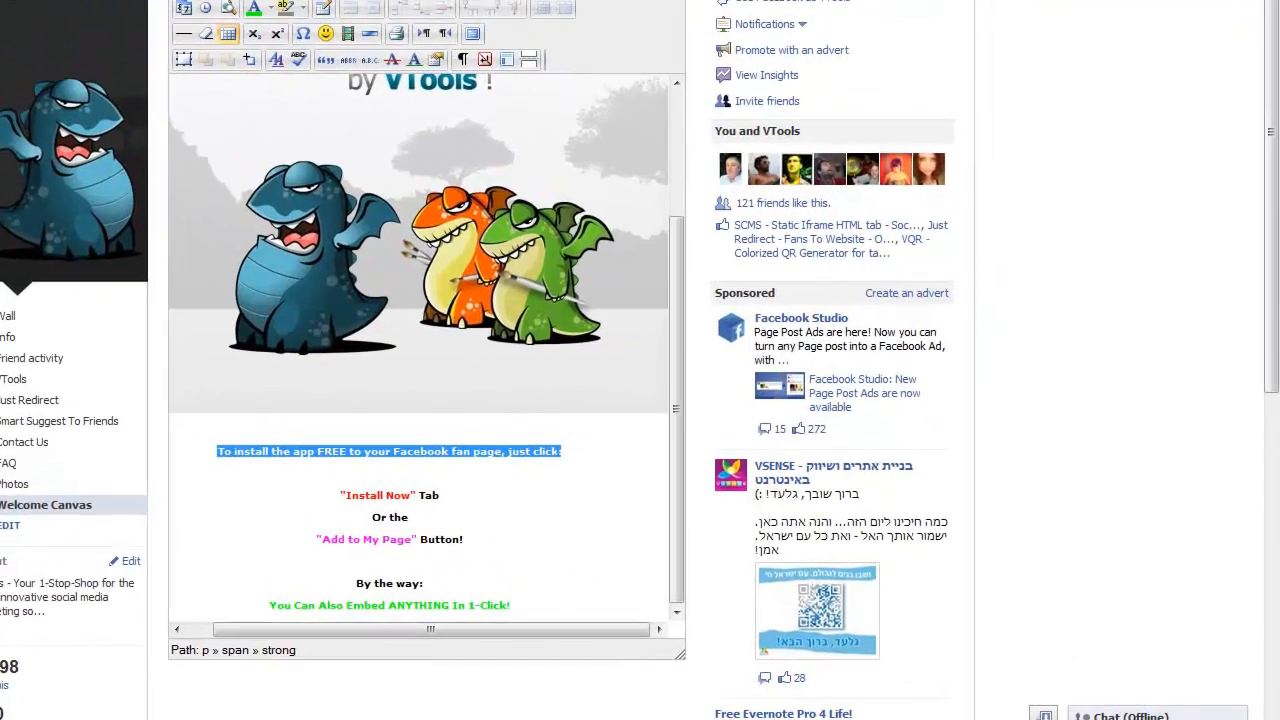
{"action": "left_click", "coordinate": [618, 1]}
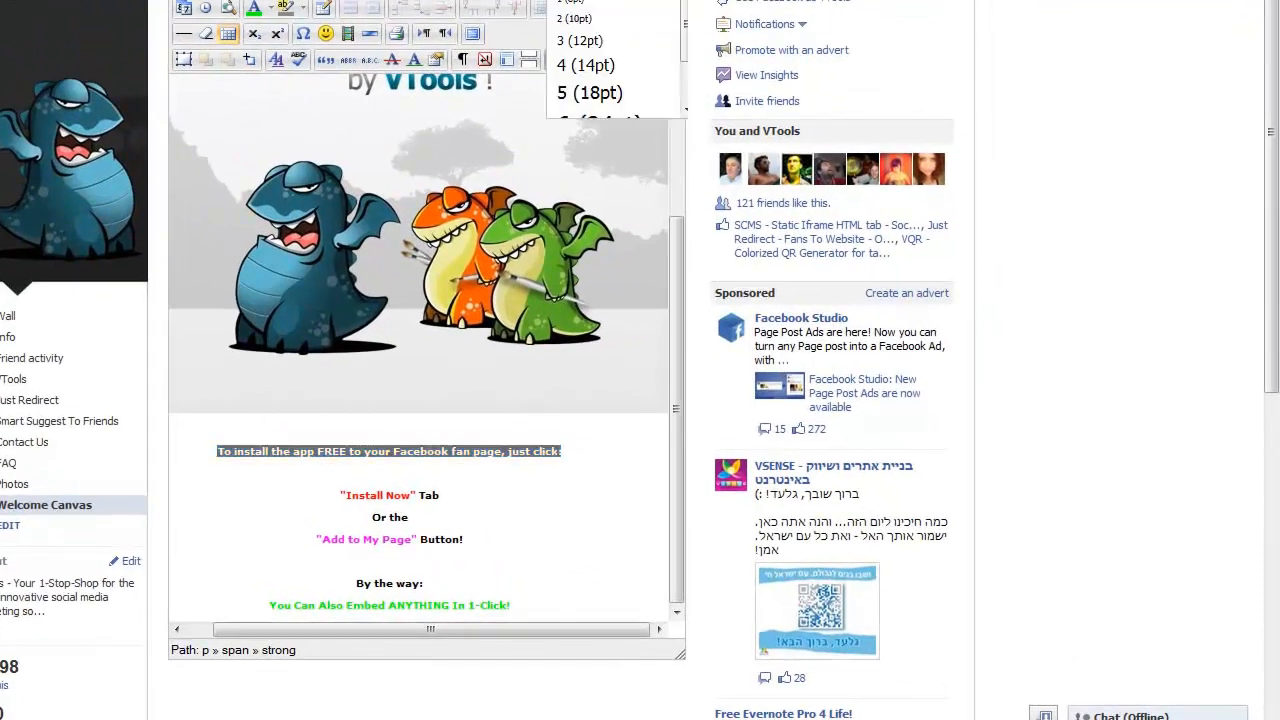
{"action": "left_click", "coordinate": [644, 92]}
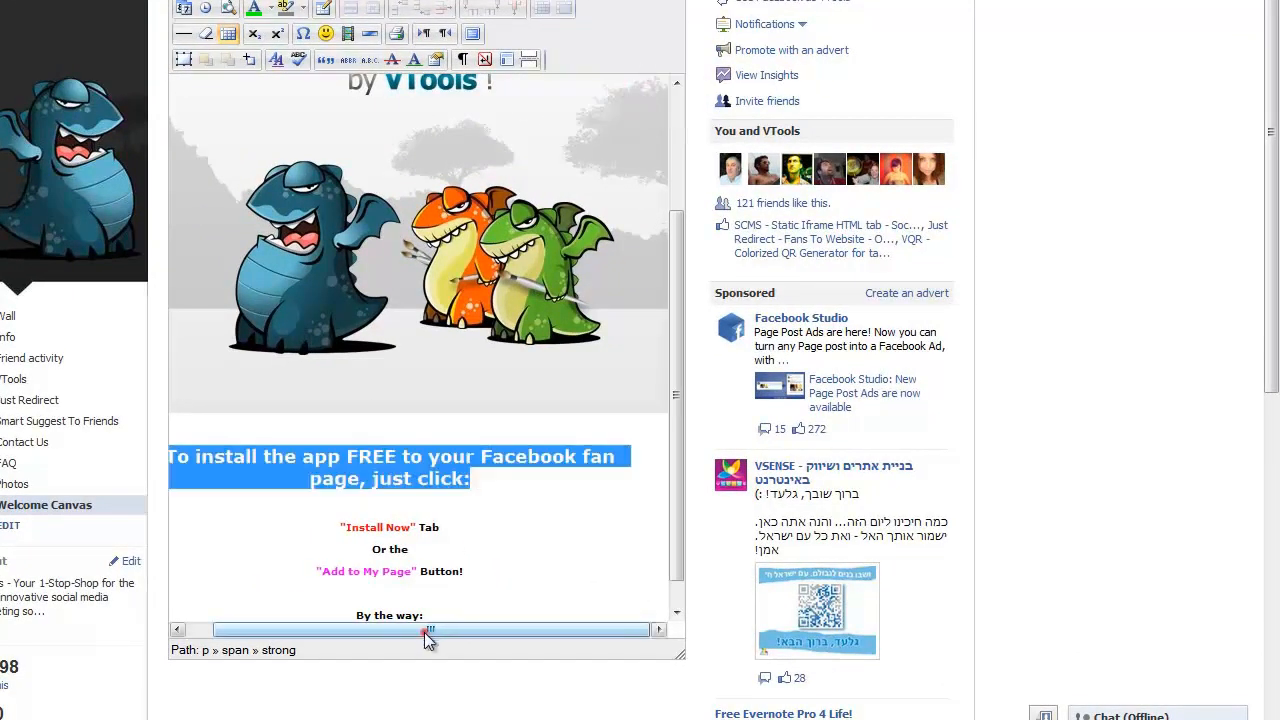
{"action": "left_click_drag", "start_coordinate": [430, 629], "coordinate": [404, 629]}
{"action": "left_click", "coordinate": [571, 523]}
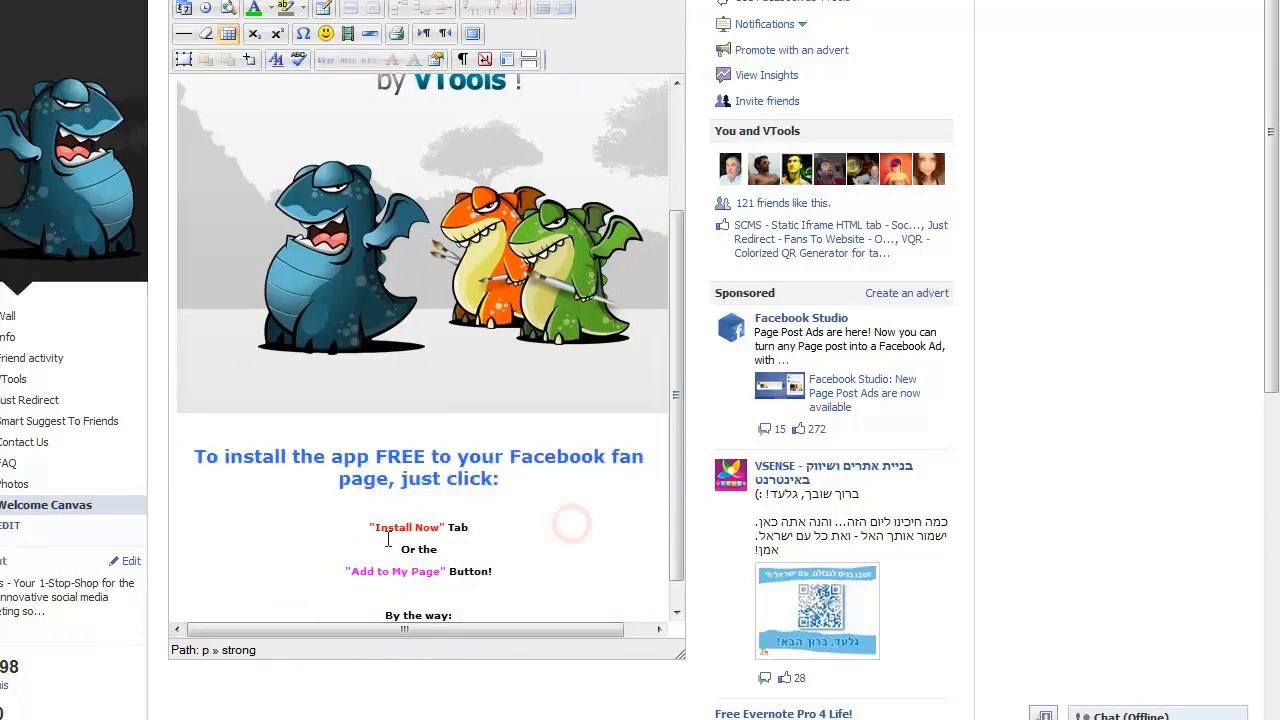
Set the font size of all lines from "Install Now" through "You Can Also Embed ANYTHING In 1-Click!" to 4 (14pt)
{"action": "left_click_drag", "start_coordinate": [356, 514], "coordinate": [543, 612]}
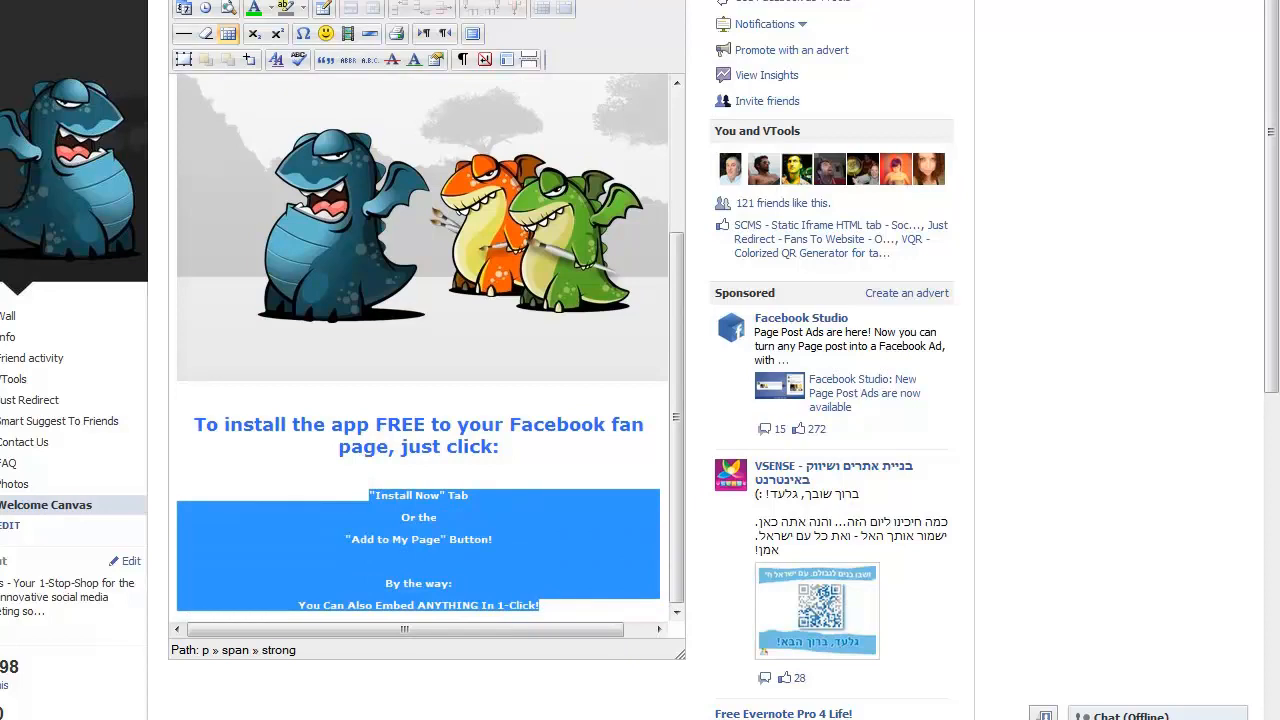
{"action": "left_click", "coordinate": [600, 1]}
{"action": "left_click", "coordinate": [600, 66]}
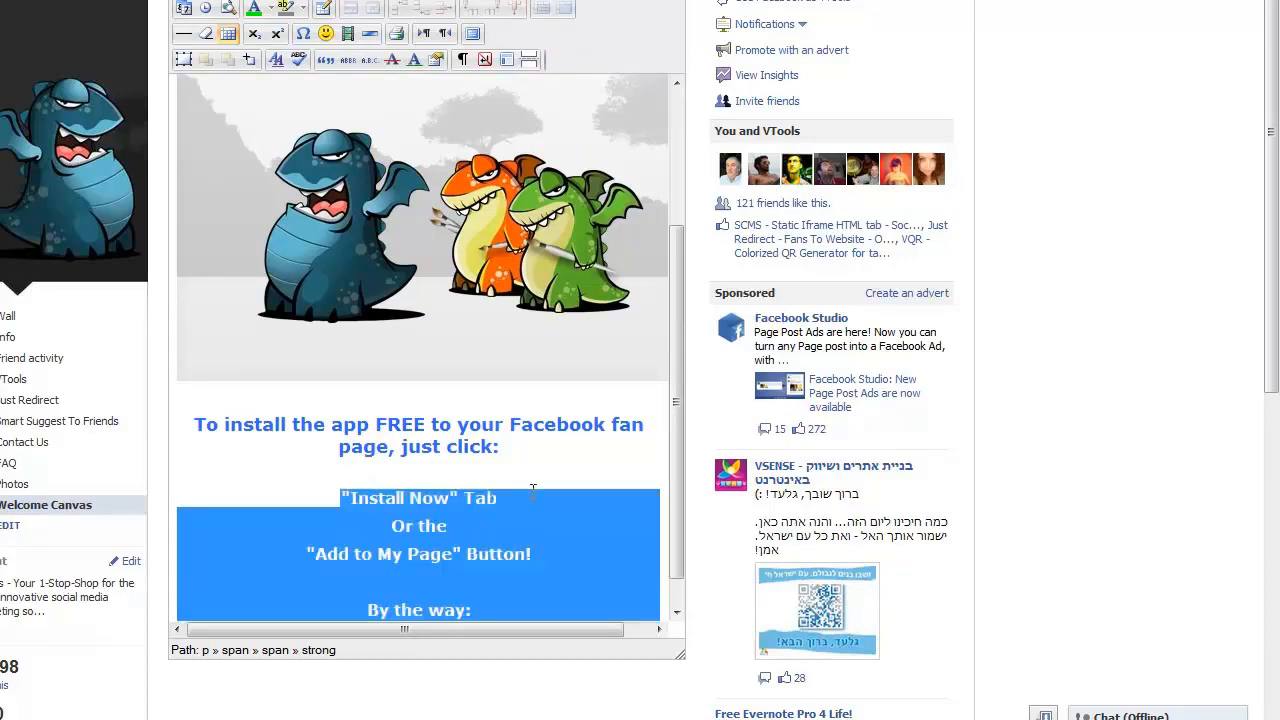
{"action": "left_click", "coordinate": [514, 526]}
{"action": "left_click_drag", "start_coordinate": [671, 427], "coordinate": [676, 459]}
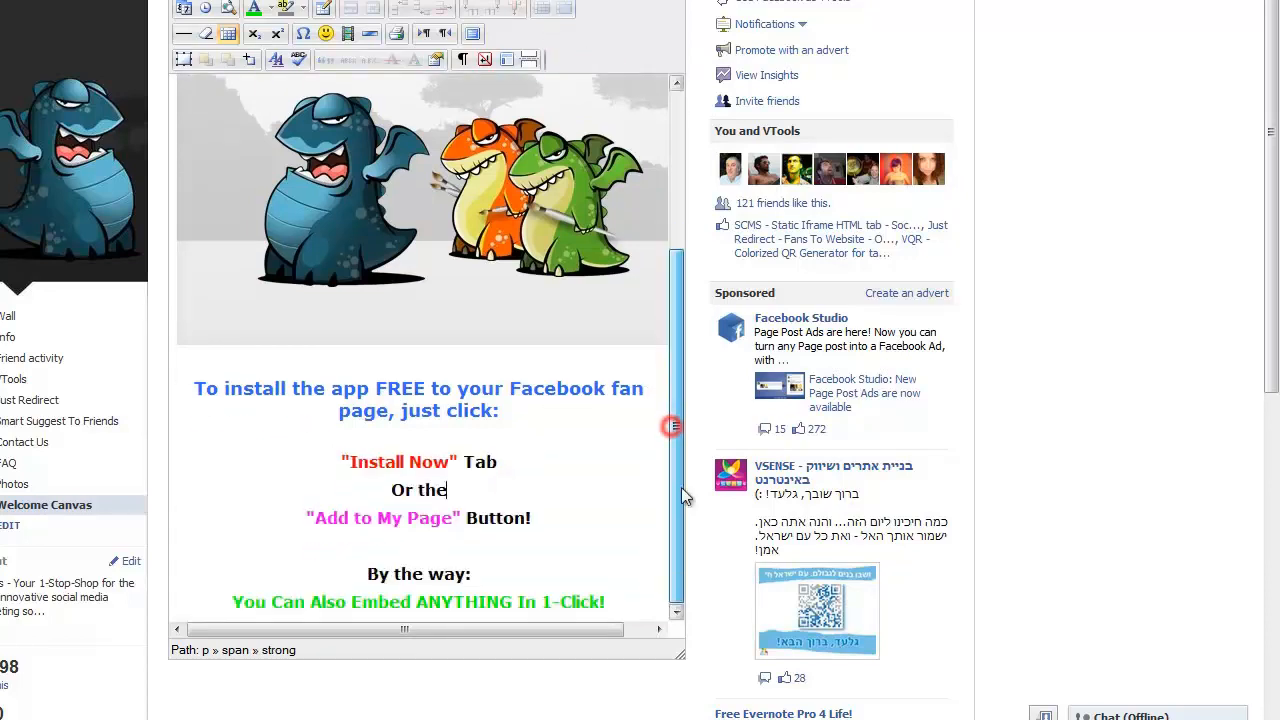
Add two blank lines below "You Can Also Embed ANYTHING In 1-Click!" and leave the browser's full-screen view
{"action": "left_click", "coordinate": [623, 606]}
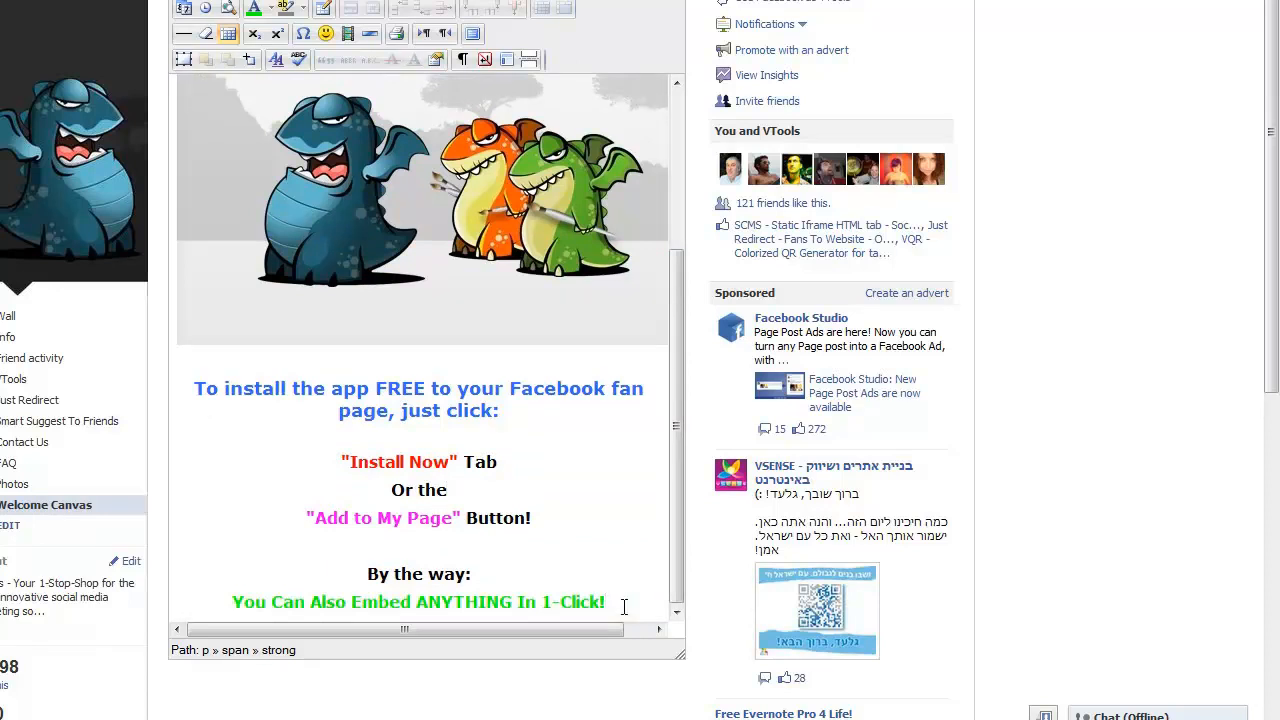
{"action": "key", "text": "Return"}
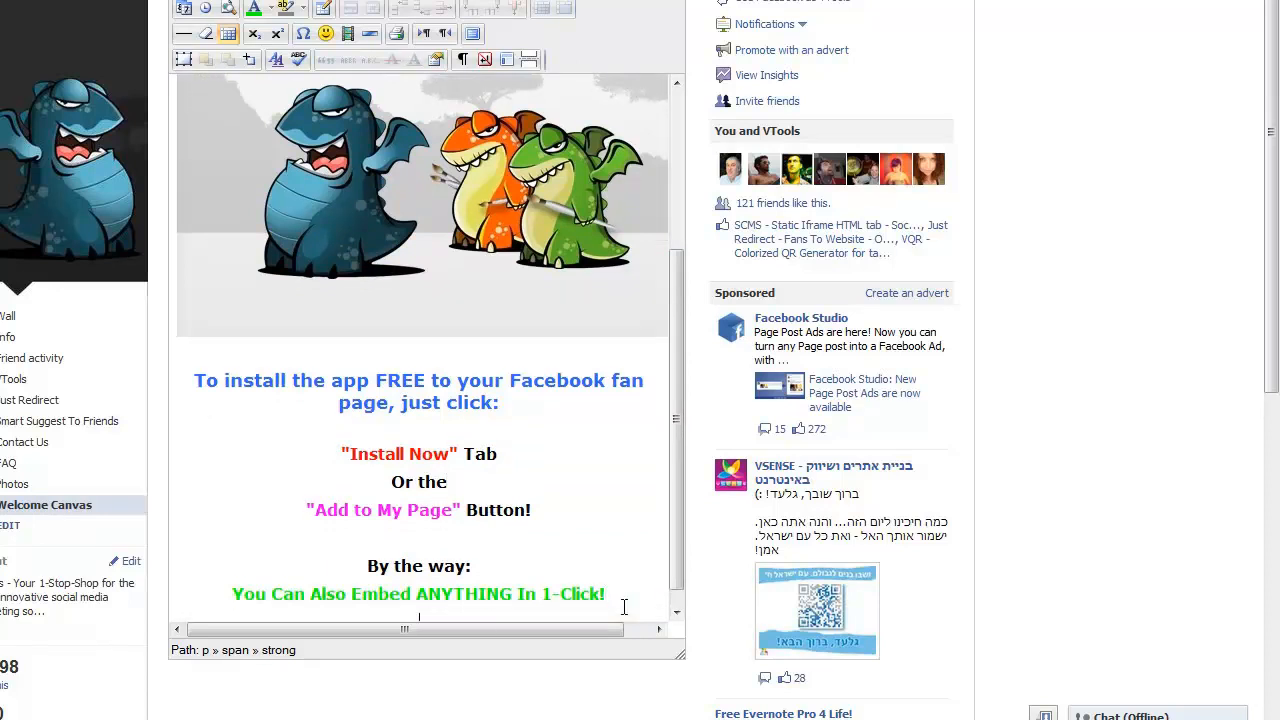
{"action": "key", "text": "Return"}
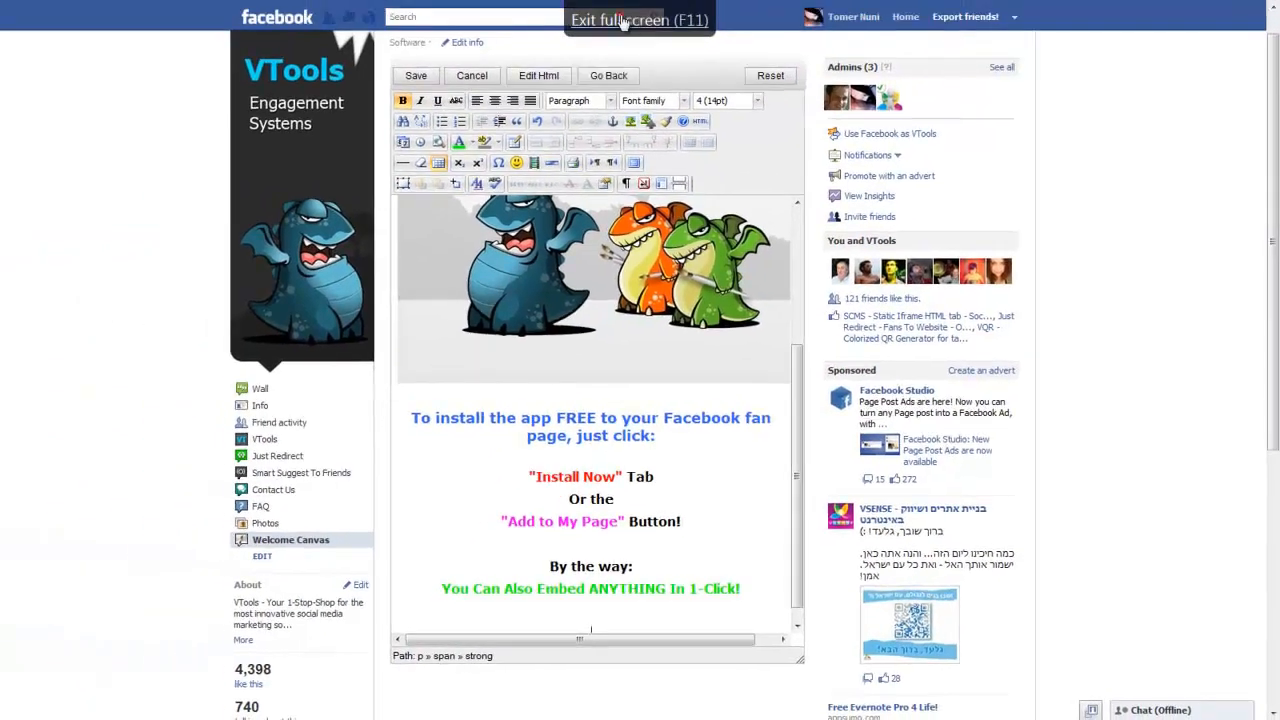
{"action": "key", "text": "F11"}
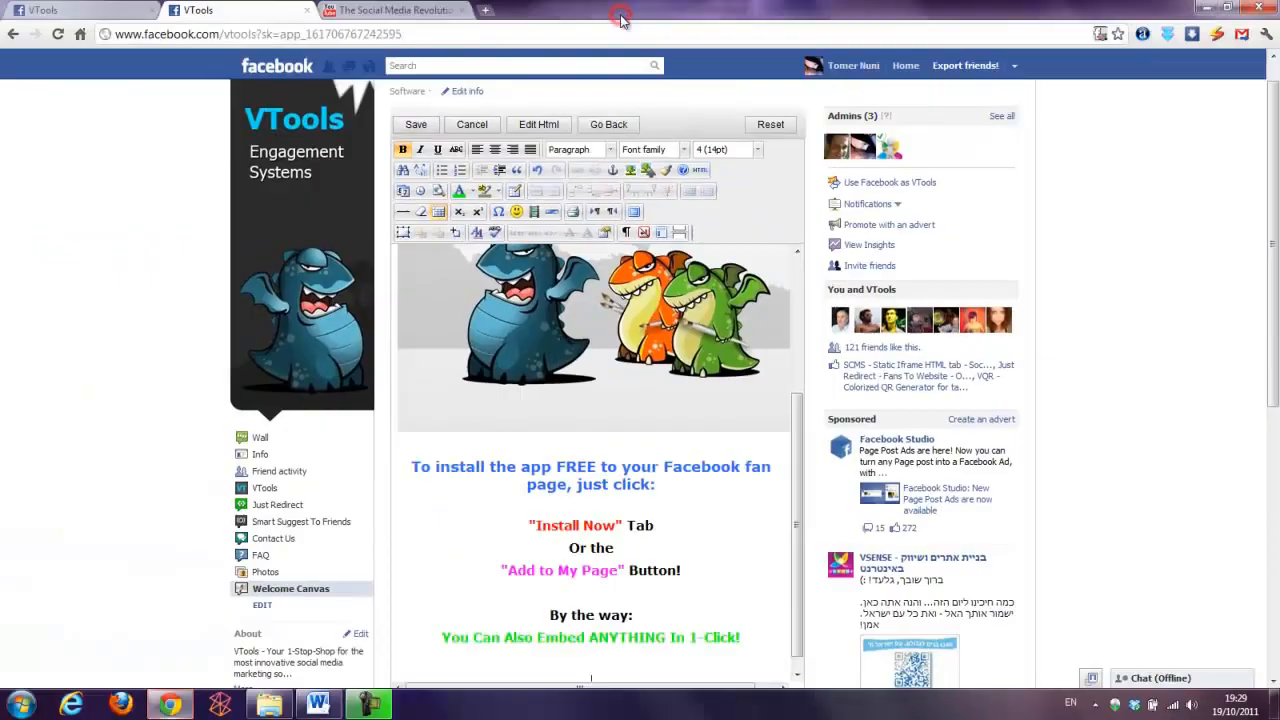
Start inserting embedded media and copy the web address of the YouTube video "The Social Media Revolution - August 2011 Summery (by VSENSE)"
{"action": "left_click", "coordinate": [533, 213]}
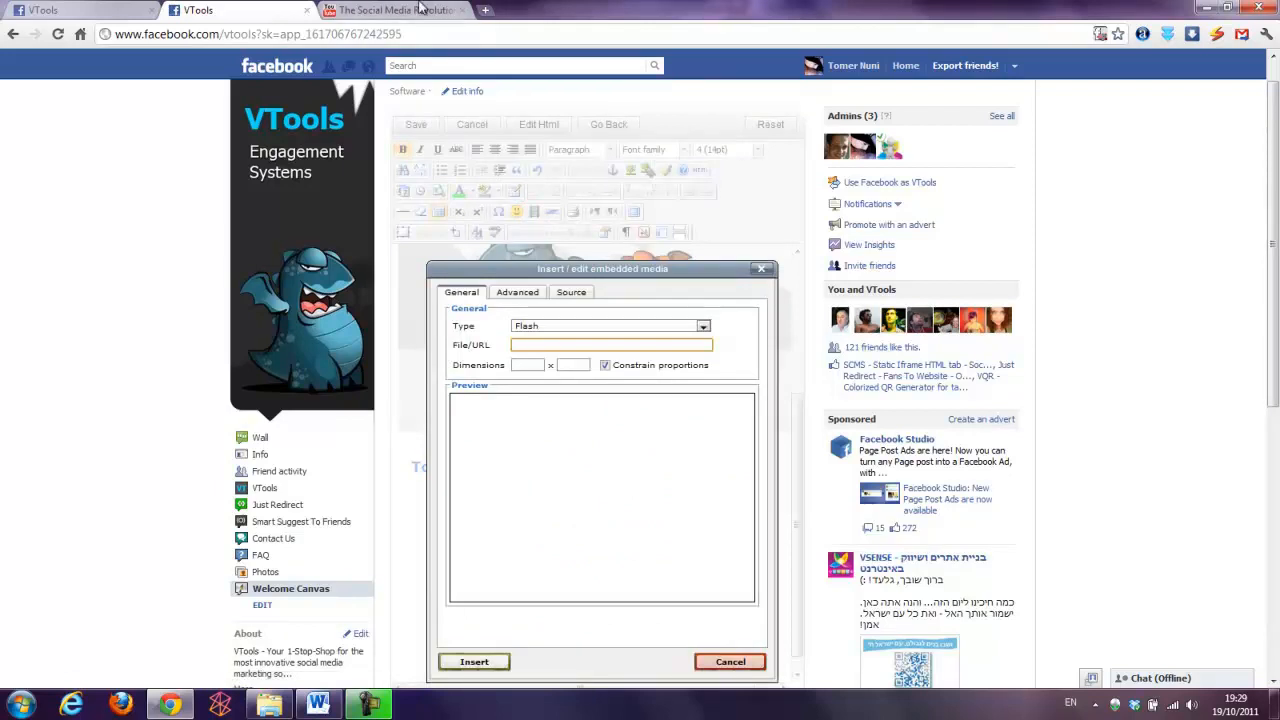
{"action": "left_click", "coordinate": [420, 9]}
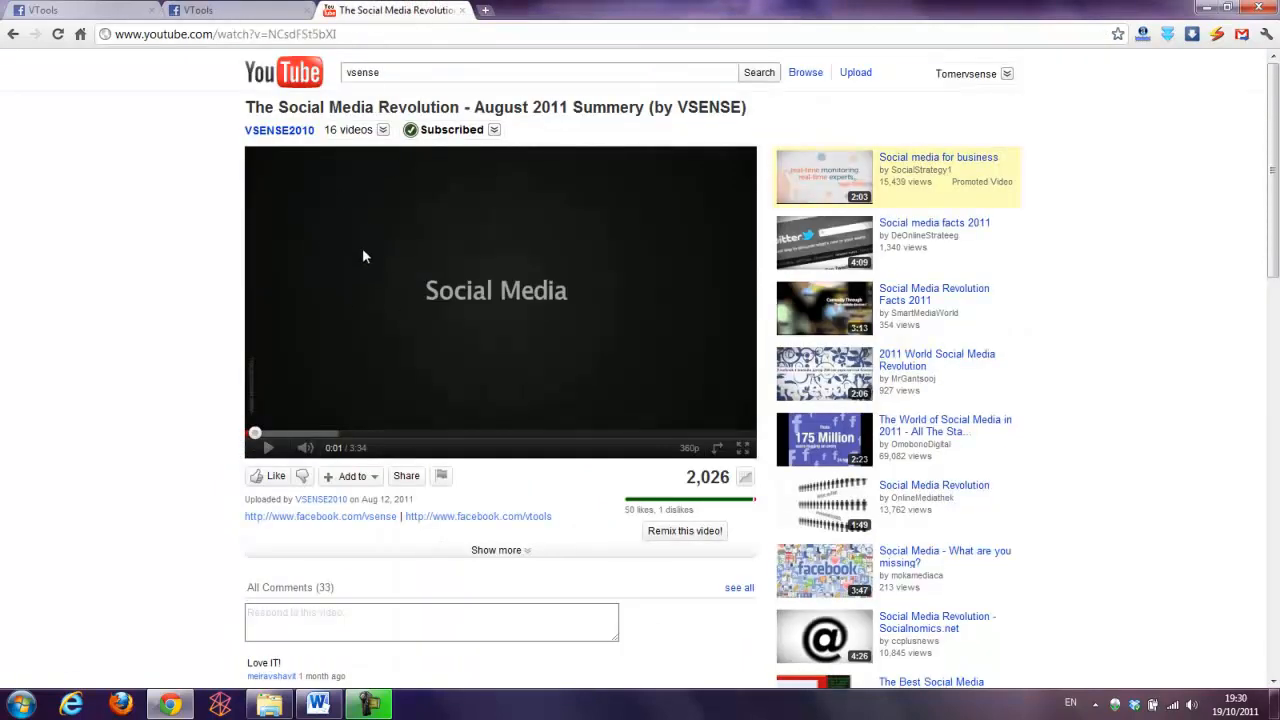
{"action": "left_click", "coordinate": [247, 35]}
{"action": "right_click", "coordinate": [246, 34]}
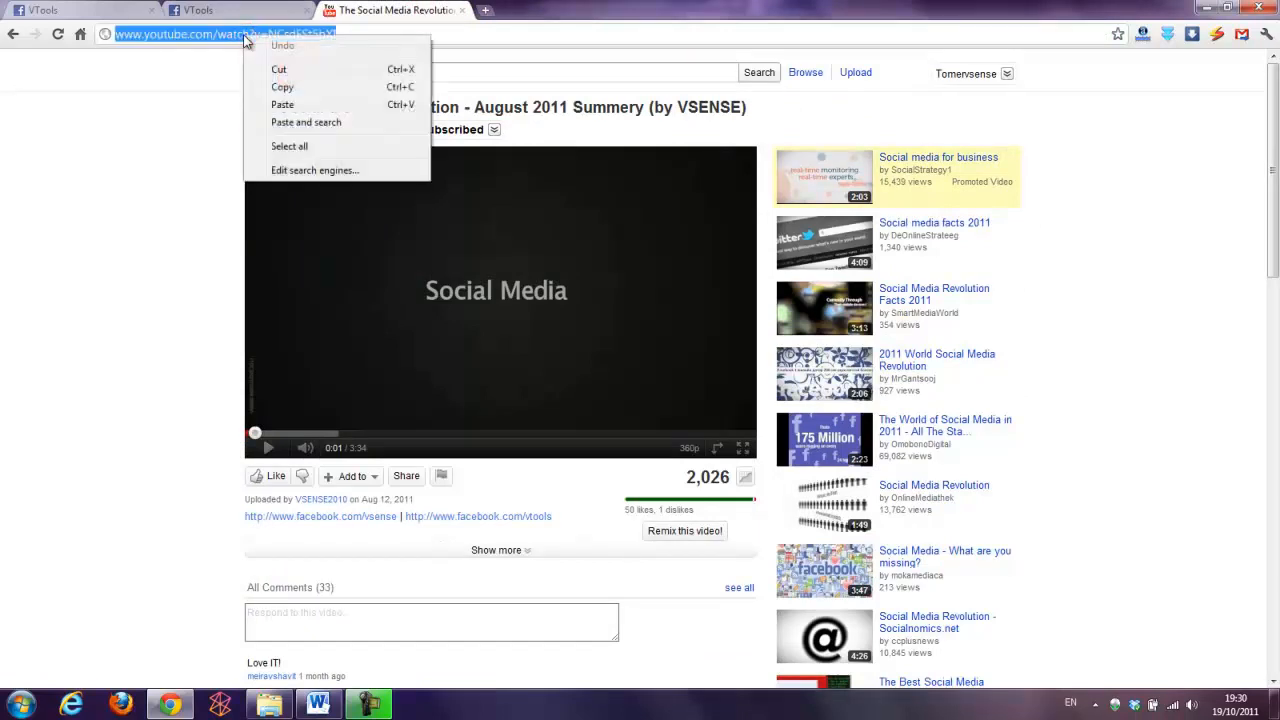
{"action": "left_click", "coordinate": [278, 88]}
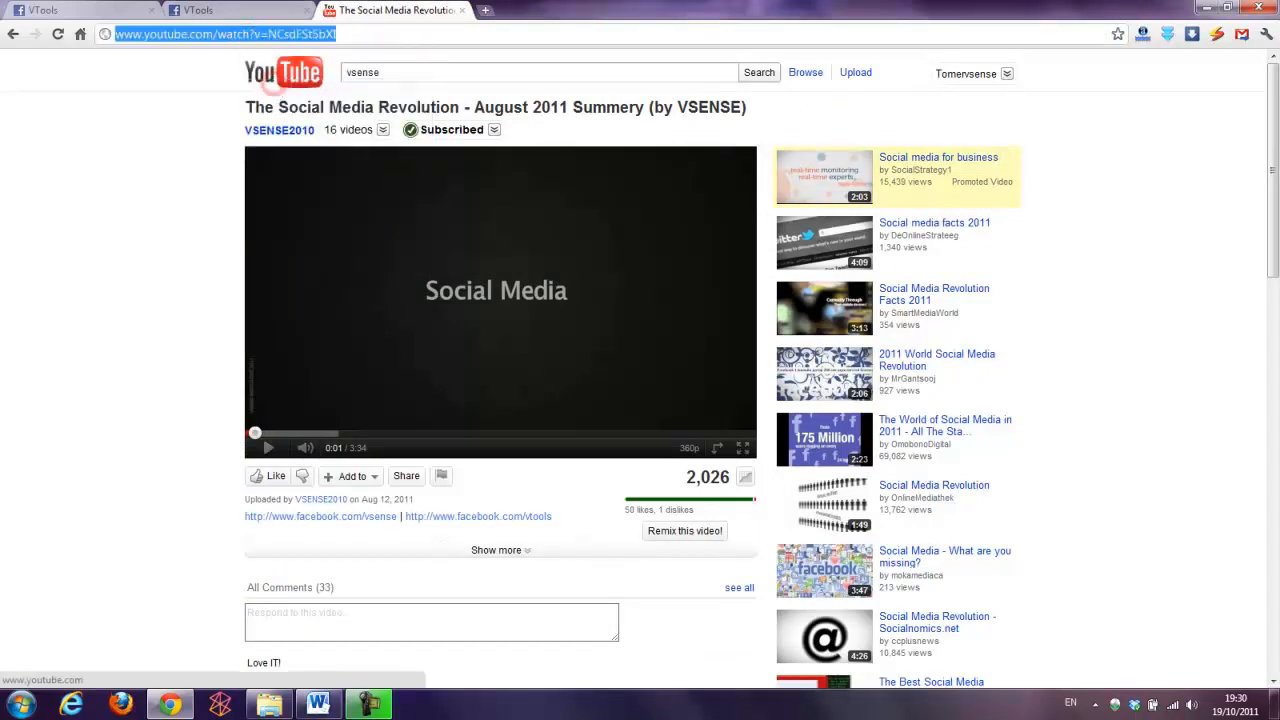
Return to the VTools editor, paste the copied YouTube address as the embedded media's file URL and load and inspect its preview
{"action": "left_click", "coordinate": [198, 10]}
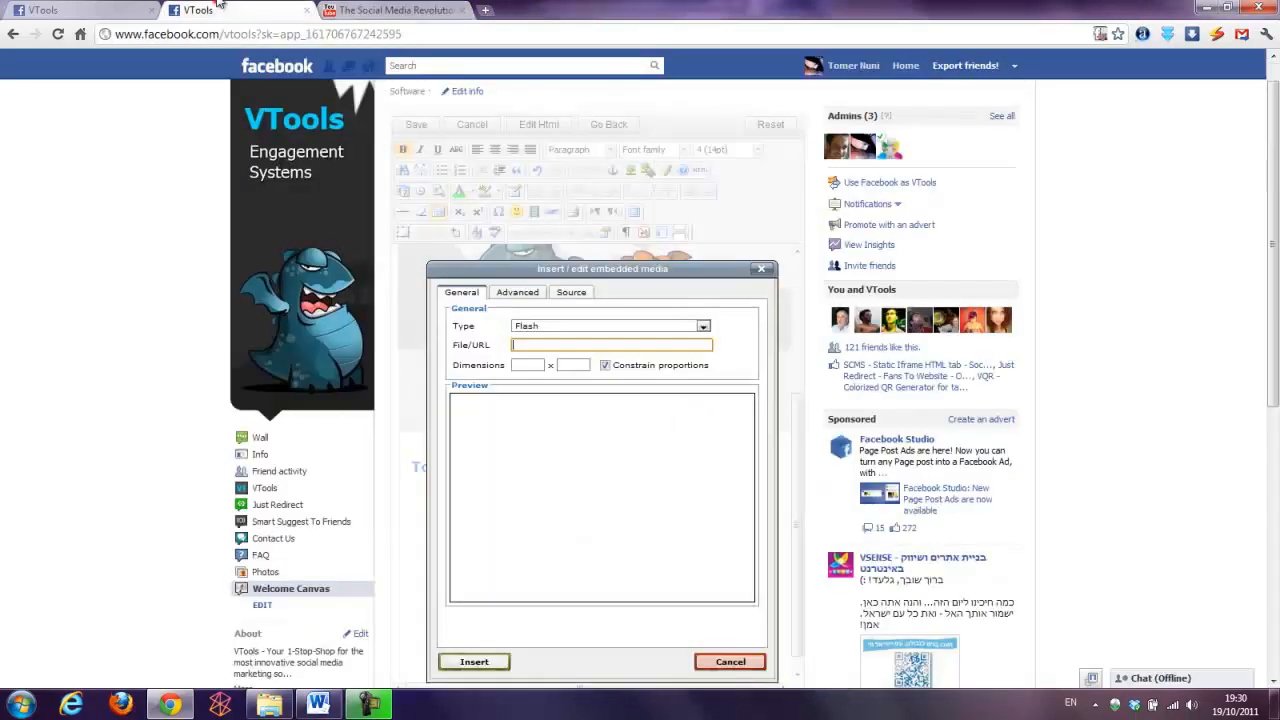
{"action": "right_click", "coordinate": [544, 345]}
{"action": "left_click", "coordinate": [580, 432]}
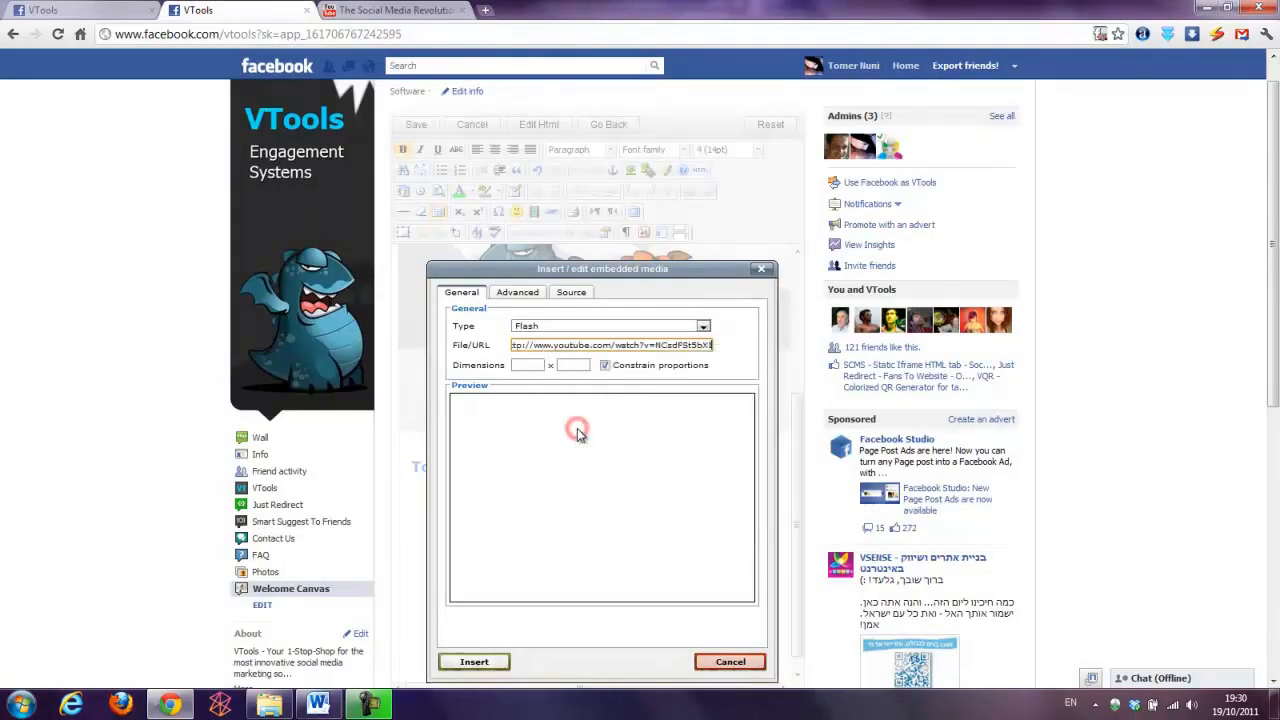
{"action": "left_click", "coordinate": [529, 365]}
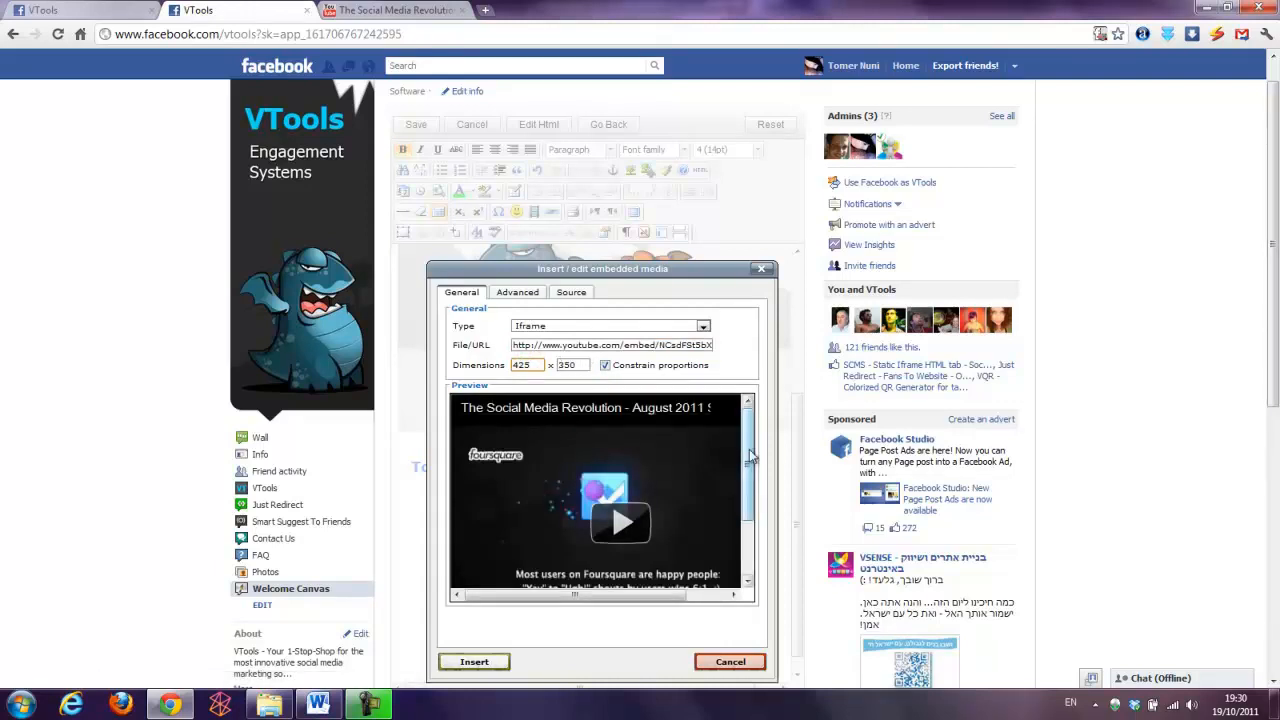
{"action": "left_click_drag", "start_coordinate": [749, 449], "coordinate": [743, 499]}
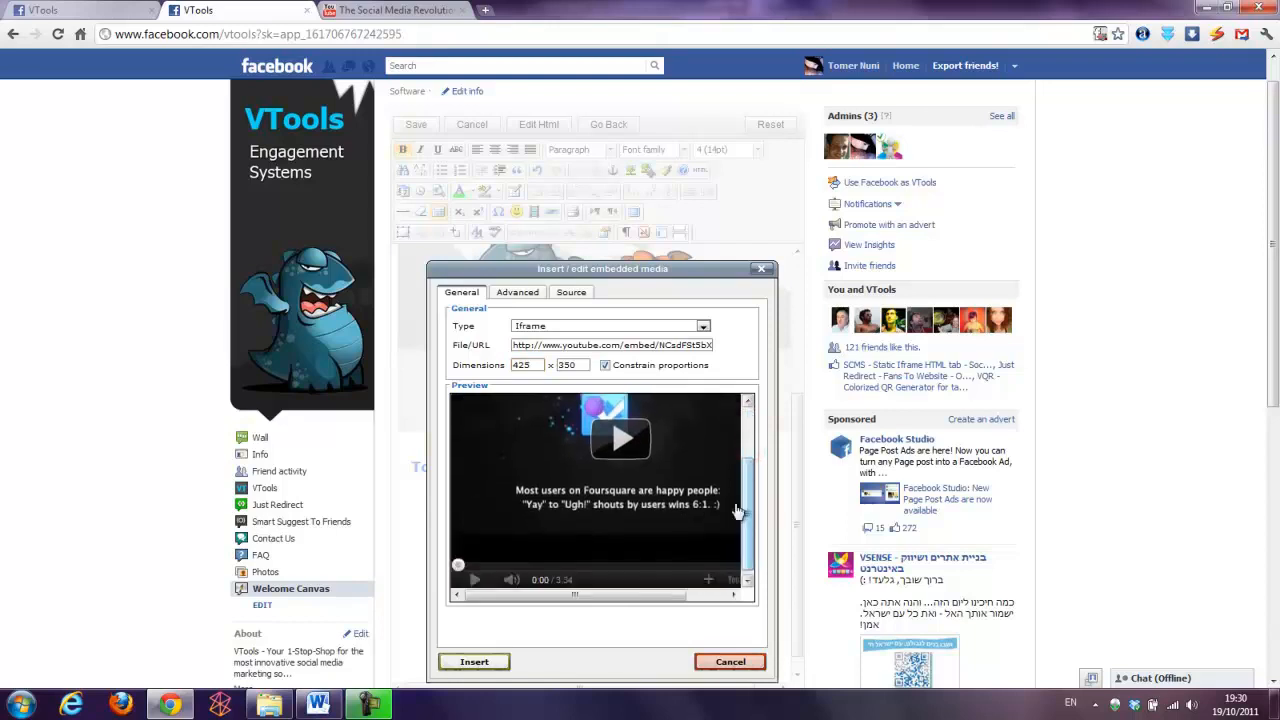
Insert the YouTube video as a 425 x 350 iframe below "You Can Also Embed ANYTHING In 1-Click!" and check its placement
{"action": "left_click", "coordinate": [475, 663]}
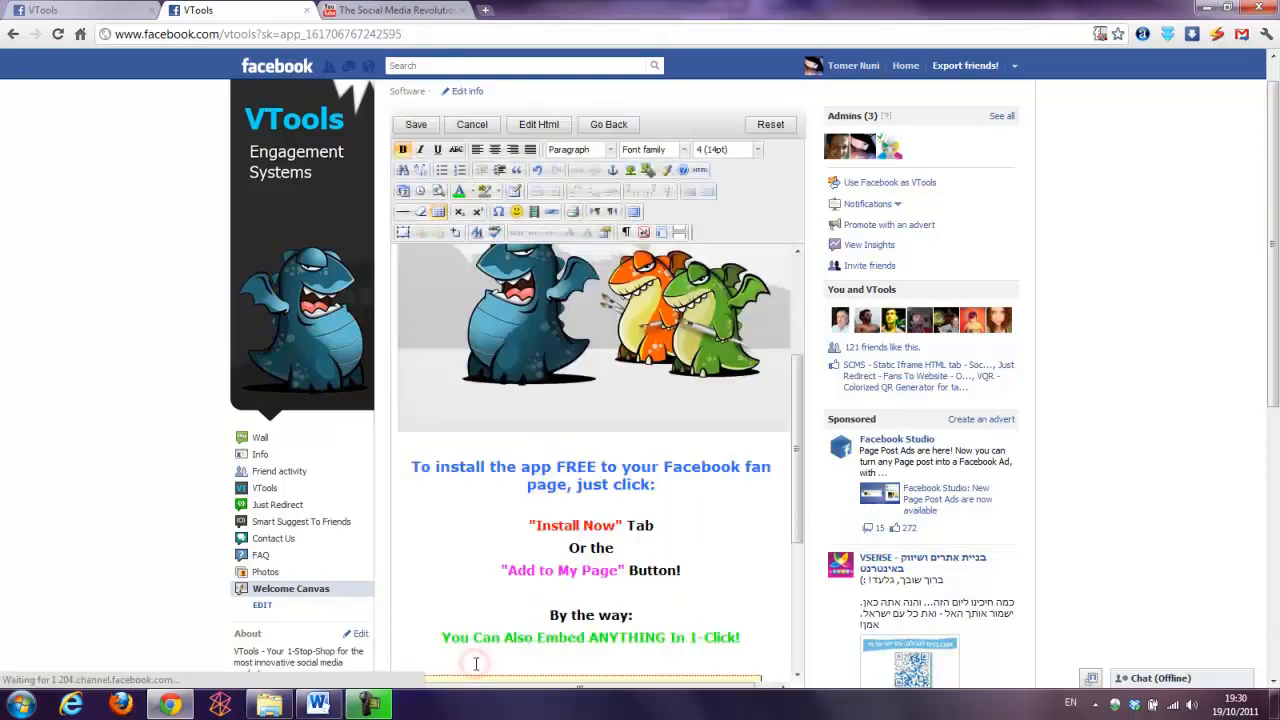
{"action": "left_click_drag", "start_coordinate": [793, 441], "coordinate": [792, 568]}
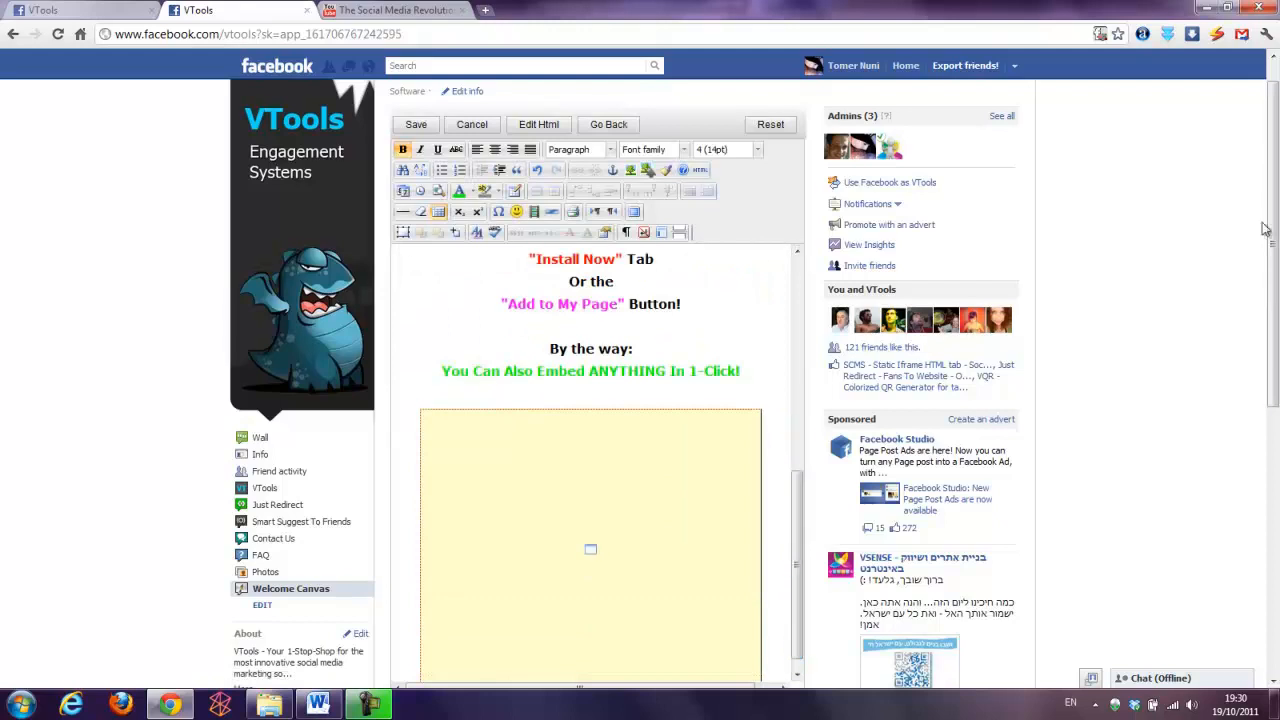
{"action": "scroll", "coordinate": [822, 369], "scroll_direction": "down", "scroll_amount": 3}
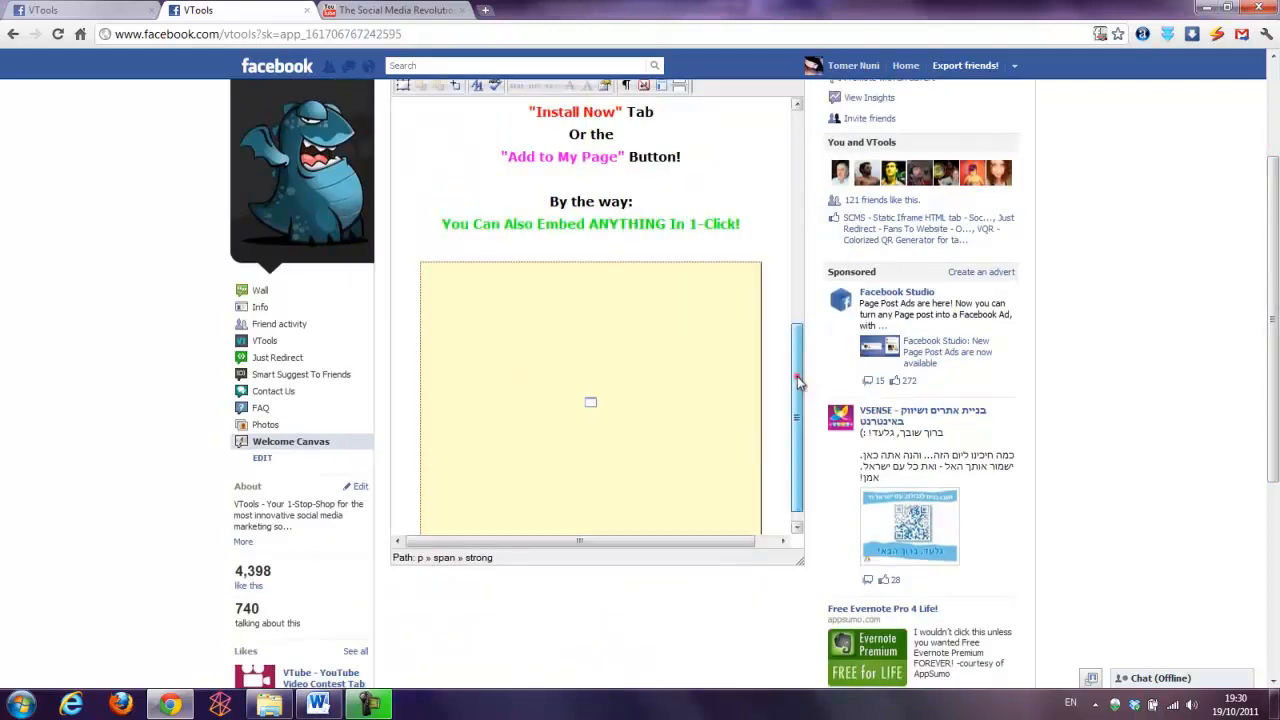
{"action": "scroll", "coordinate": [798, 376], "scroll_direction": "down", "scroll_amount": 1}
Add the sunglasses "Cool" emoticon directly after "Button!" in the "Add to My Page" line
{"action": "left_click_drag", "start_coordinate": [1274, 312], "coordinate": [1275, 252]}
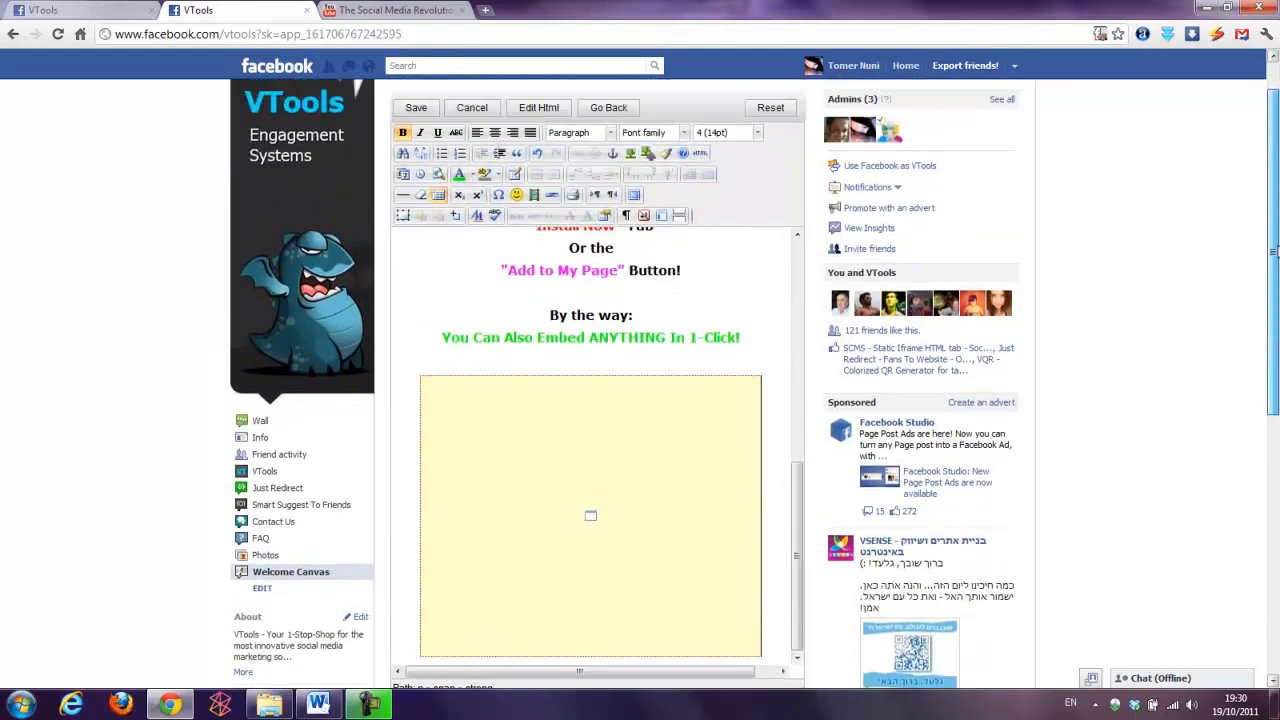
{"action": "left_click", "coordinate": [686, 268]}
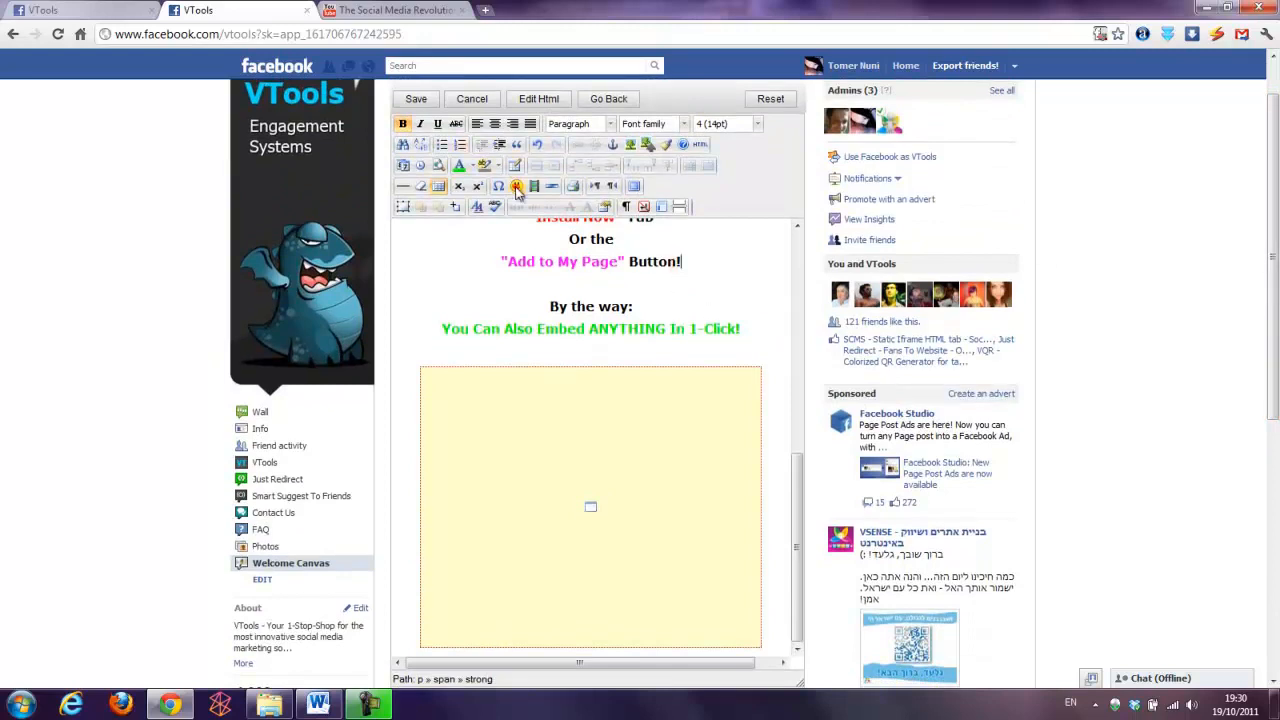
{"action": "left_click", "coordinate": [516, 188]}
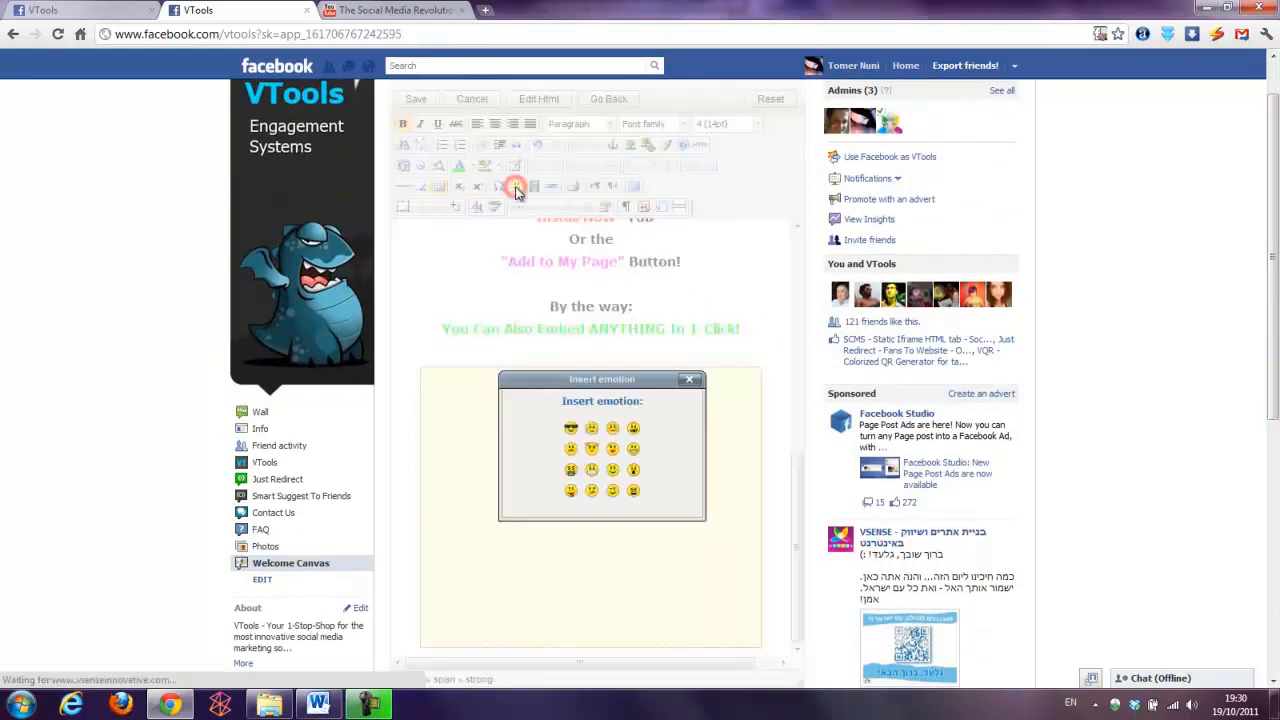
{"action": "left_click", "coordinate": [571, 429]}
{"action": "left_click_drag", "start_coordinate": [1274, 373], "coordinate": [1274, 437]}
{"action": "left_click_drag", "start_coordinate": [1273, 309], "coordinate": [1274, 222]}
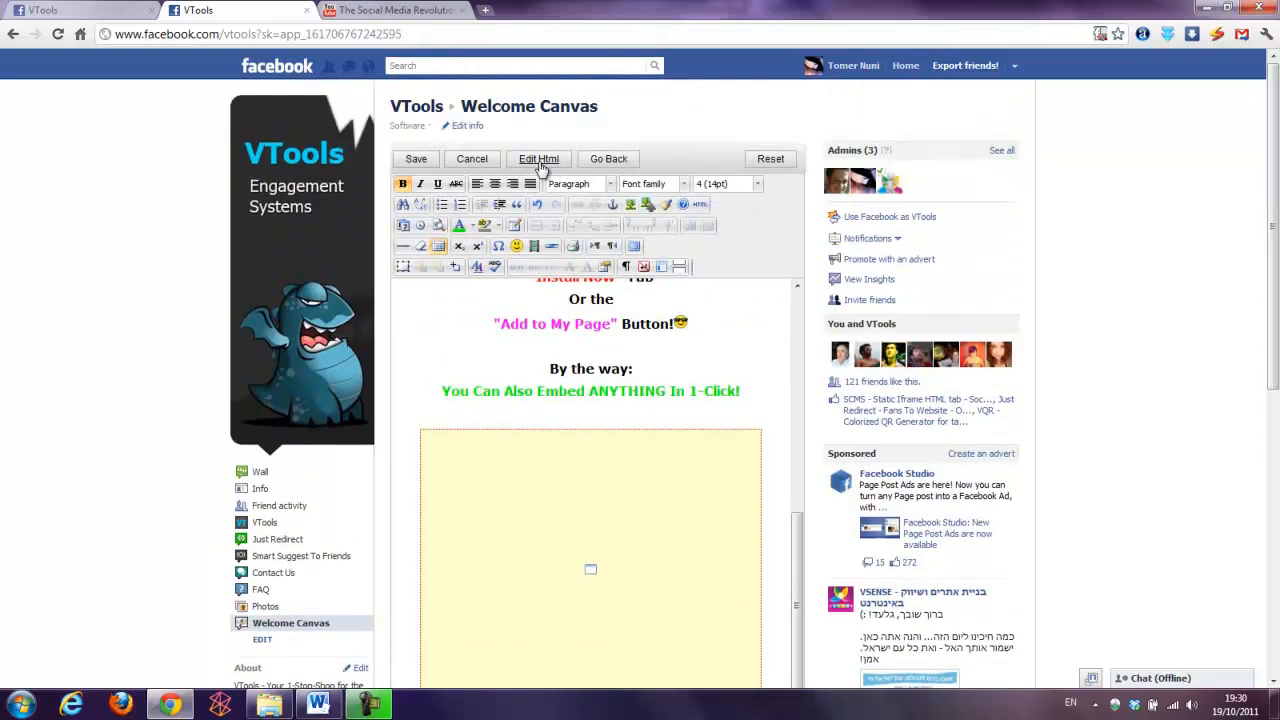
Review the page's content from its beginning, inspect its HTML source and return to the visual editor
{"action": "scroll", "coordinate": [793, 322], "scroll_direction": "up", "scroll_amount": 5}
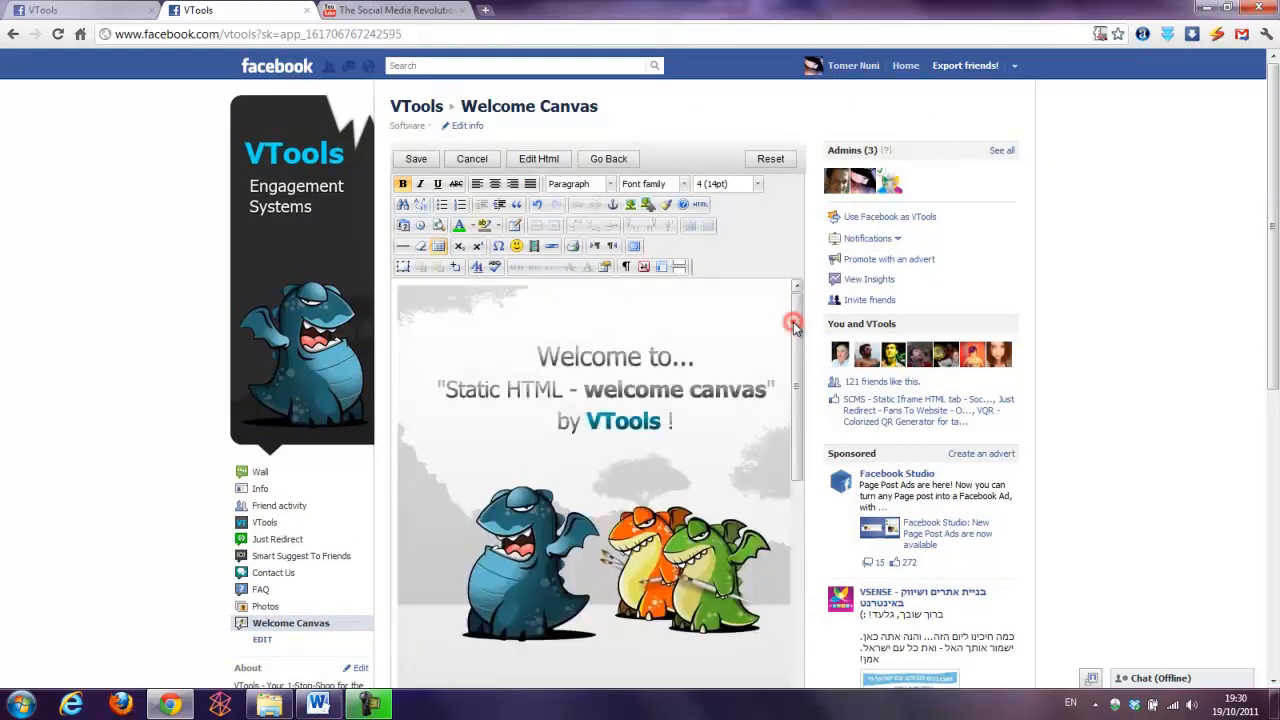
{"action": "left_click", "coordinate": [549, 160]}
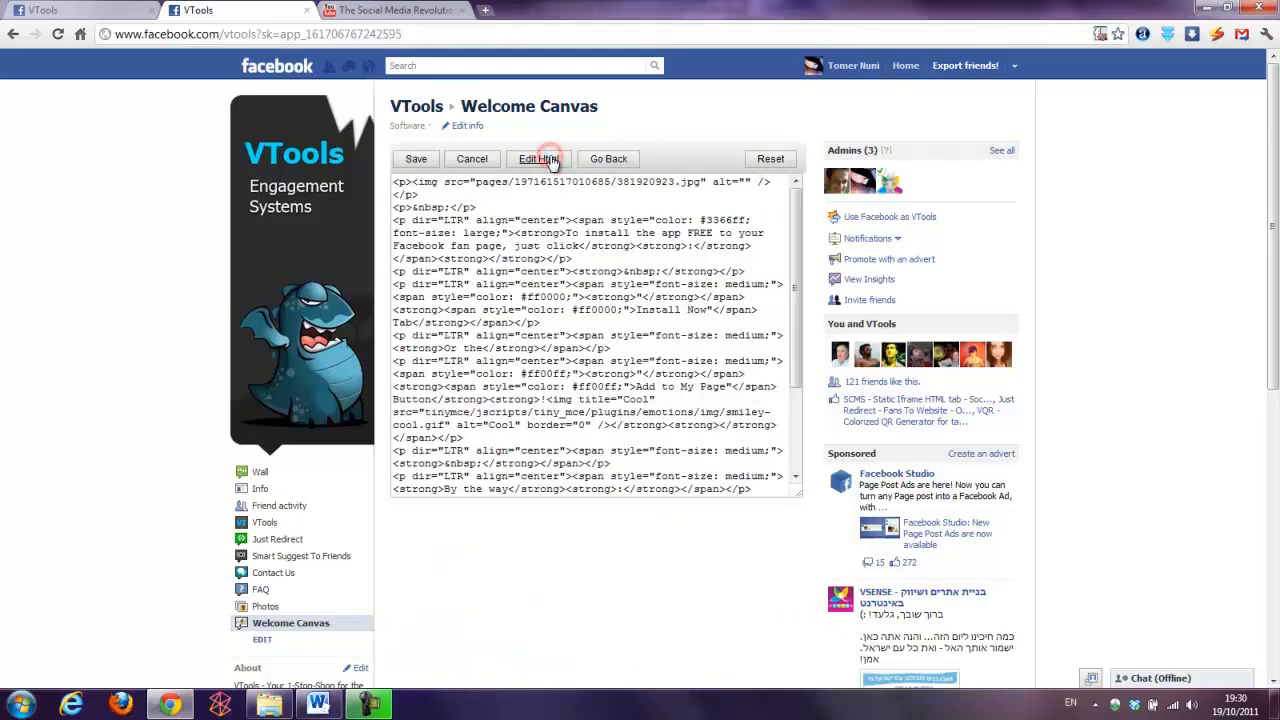
{"action": "left_click_drag", "start_coordinate": [793, 228], "coordinate": [804, 175]}
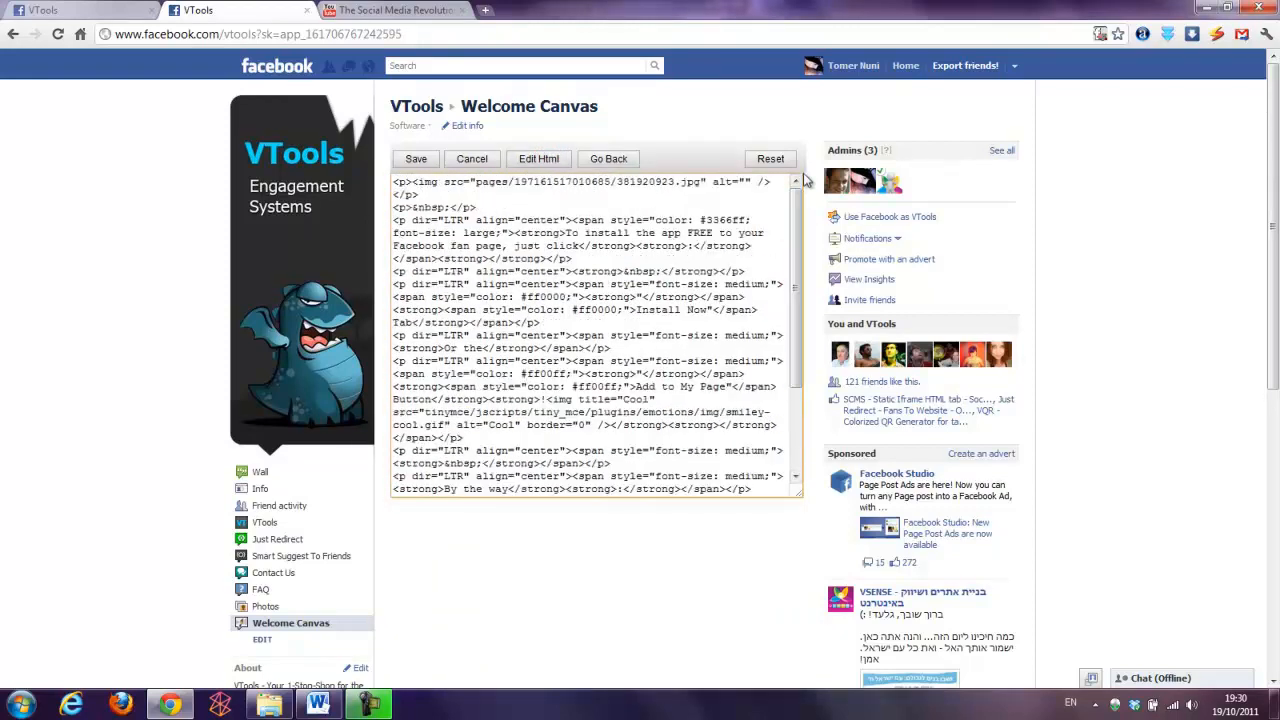
{"action": "left_click", "coordinate": [538, 160]}
{"action": "mouse_move", "coordinate": [793, 320]}
{"action": "left_mouse_down"}
{"action": "mouse_move", "coordinate": [789, 582]}
{"action": "mouse_move", "coordinate": [790, 306]}
{"action": "left_mouse_up"}
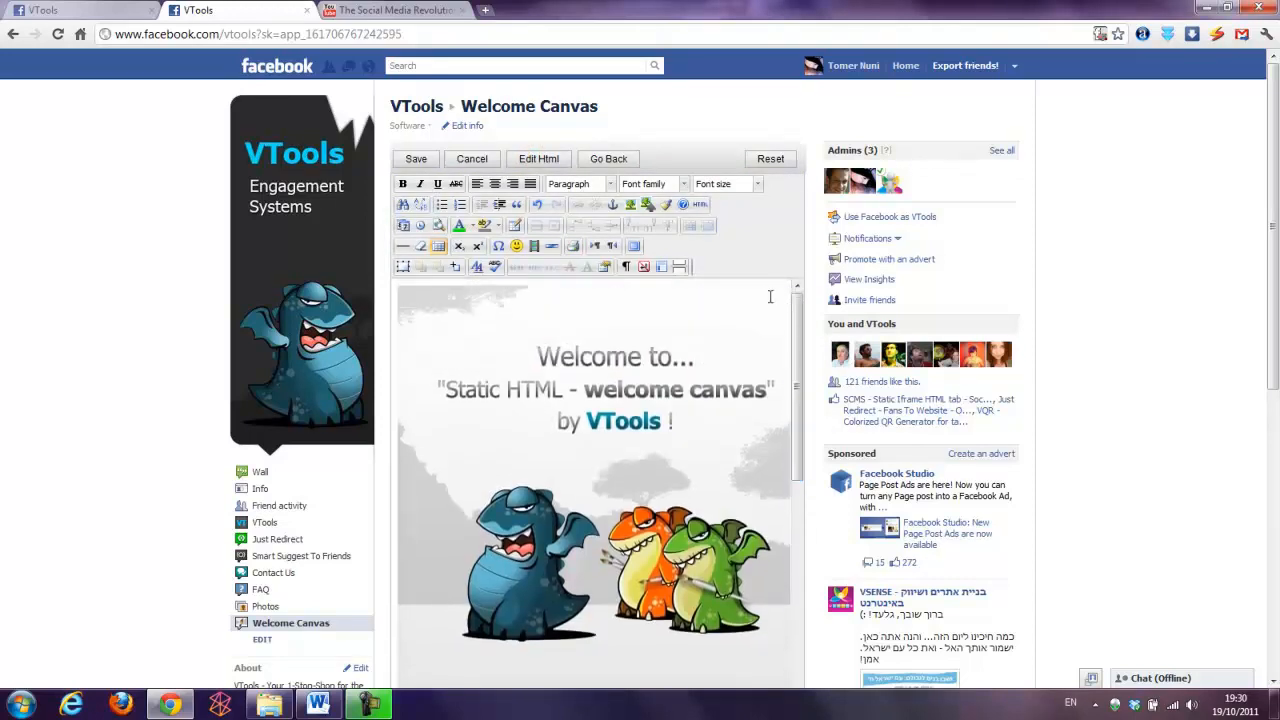
Save the page content, leave the editor and reopen the published Welcome Canvas tab
{"action": "left_click", "coordinate": [418, 160]}
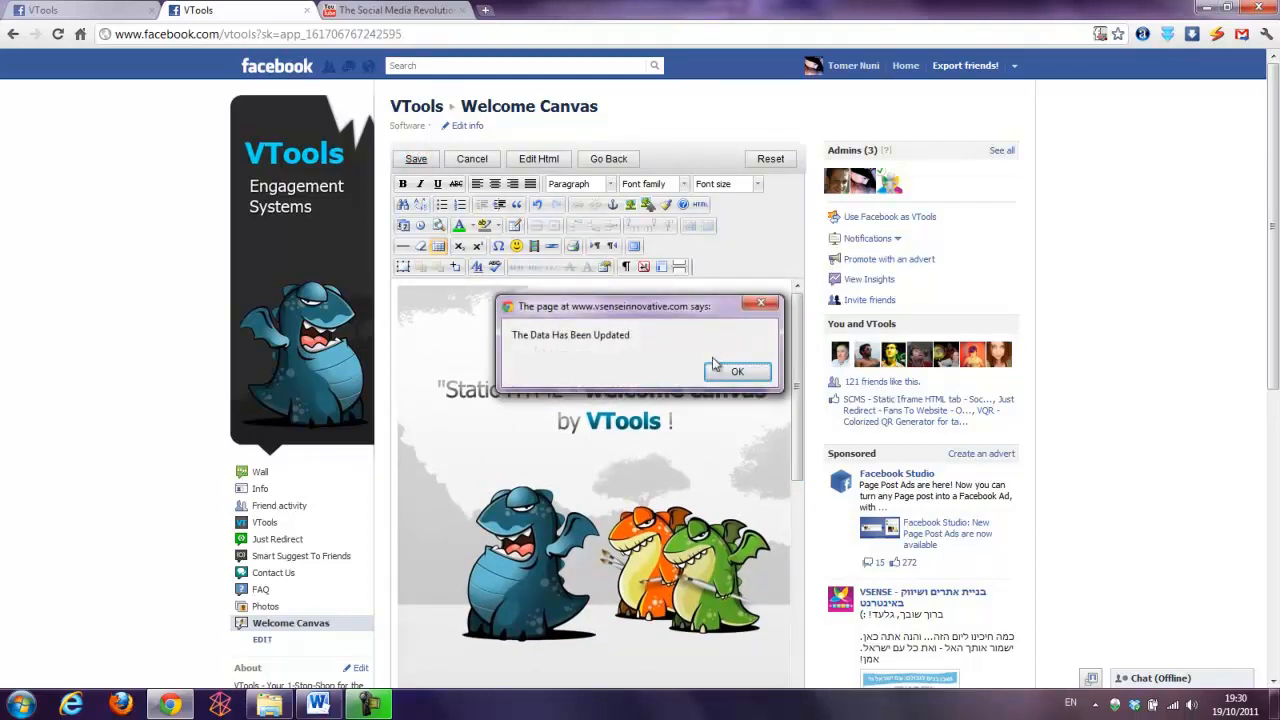
{"action": "left_click", "coordinate": [727, 373]}
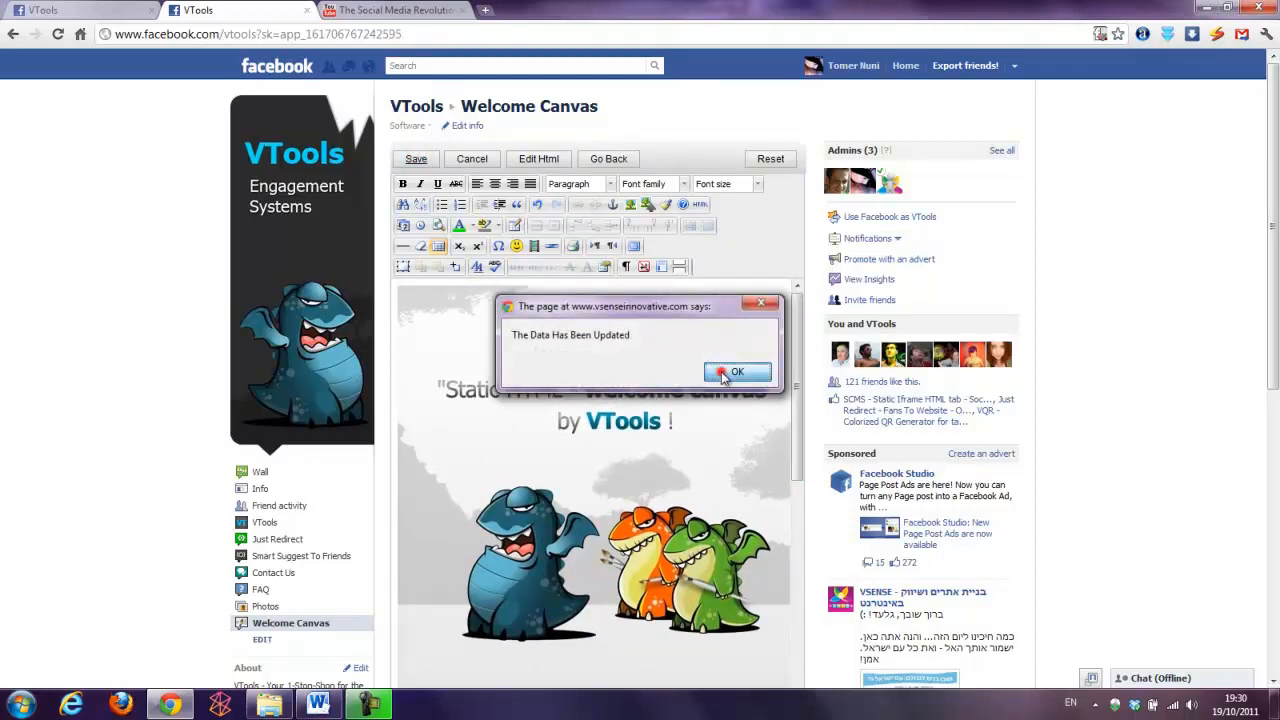
{"action": "left_click", "coordinate": [617, 162]}
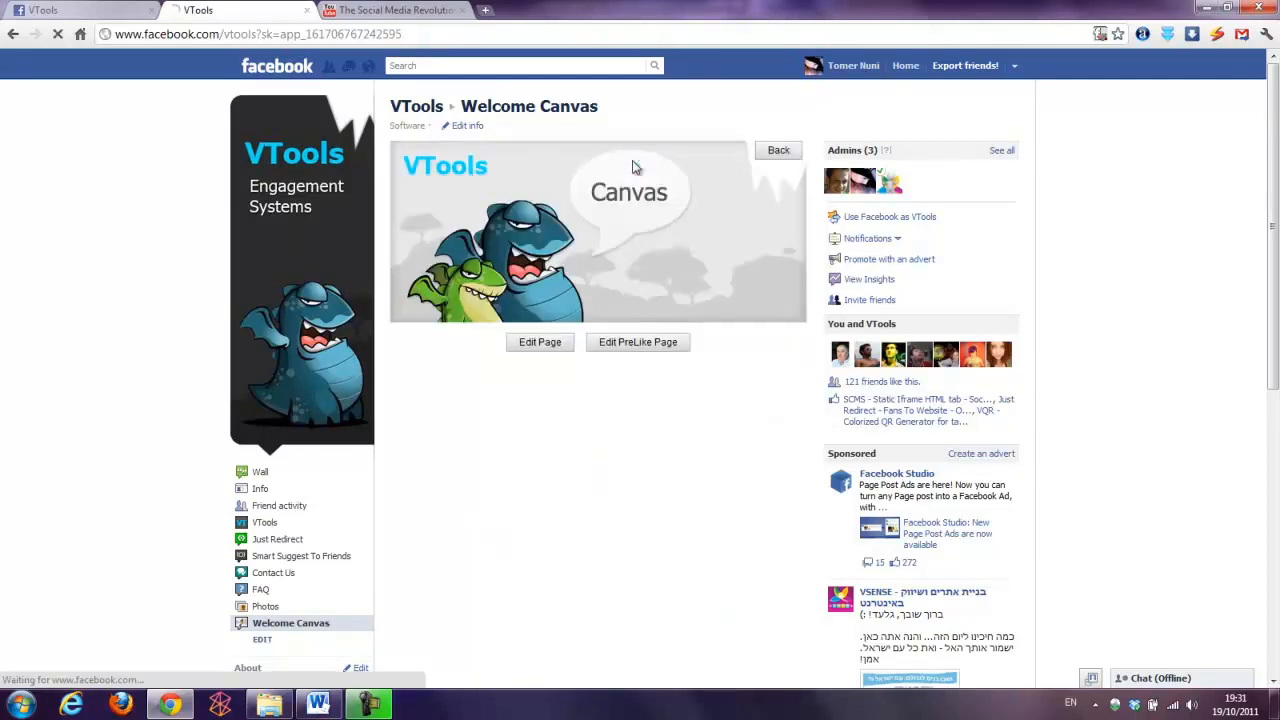
{"action": "left_click", "coordinate": [274, 626]}
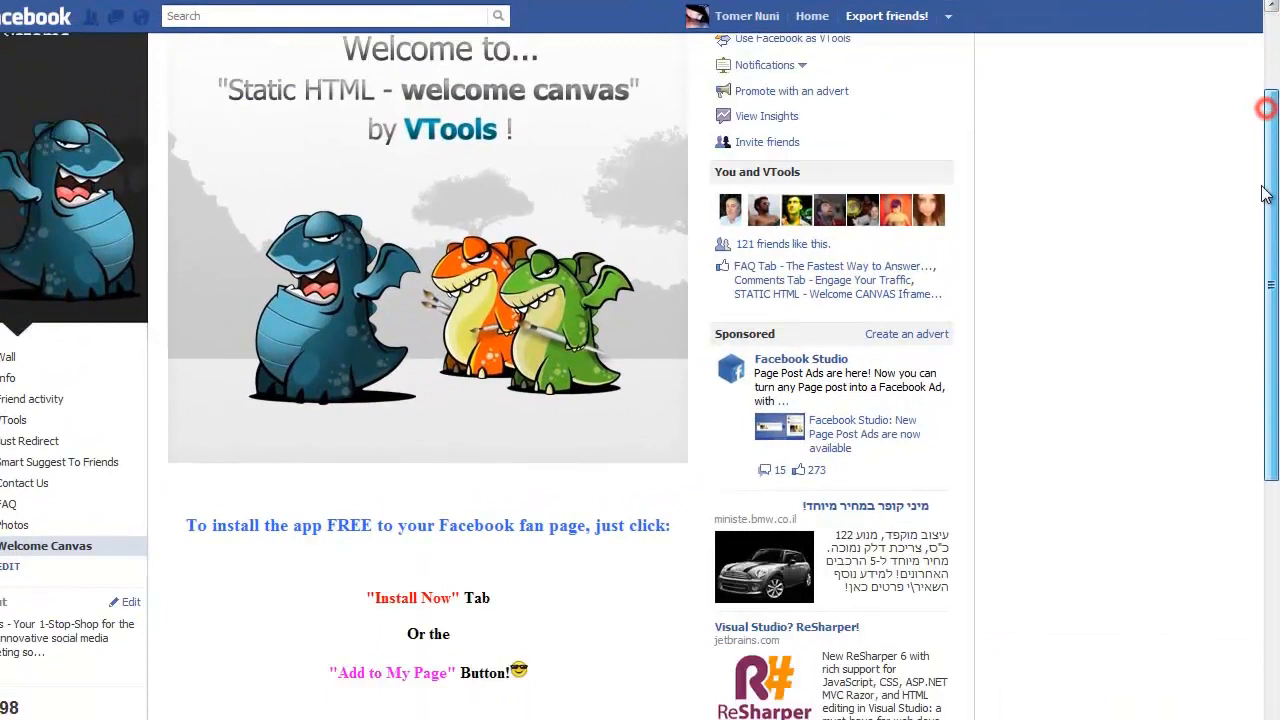
Check the published tab's text and emoticon, and test the embedded video by playing it briefly and pausing it
{"action": "left_click_drag", "start_coordinate": [1265, 193], "coordinate": [1258, 497]}
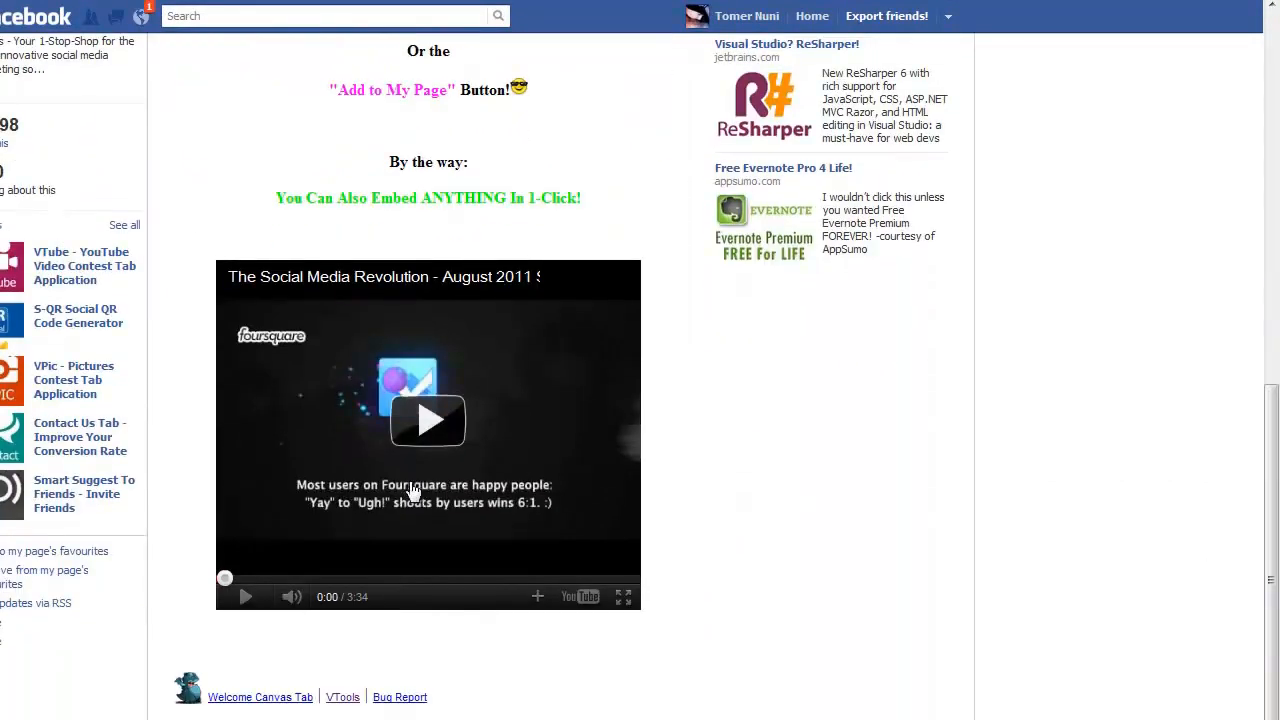
{"action": "left_click", "coordinate": [430, 420]}
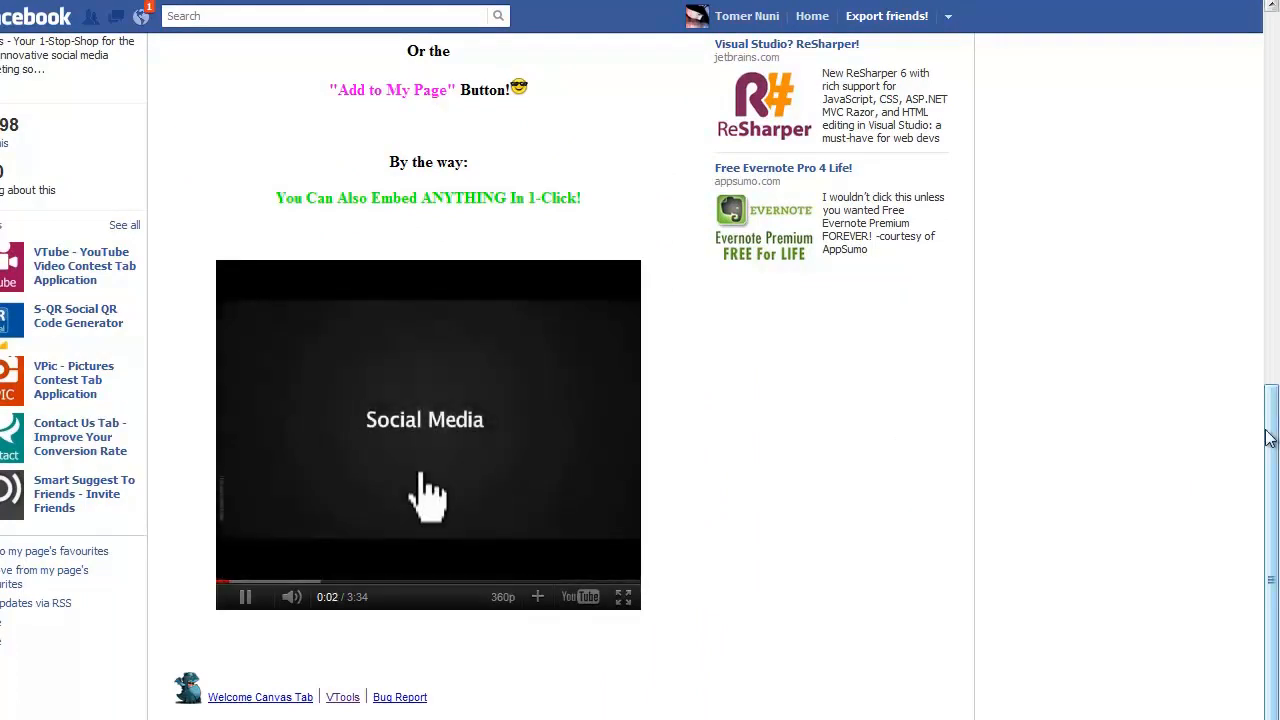
{"action": "left_click_drag", "start_coordinate": [1267, 456], "coordinate": [1266, 431]}
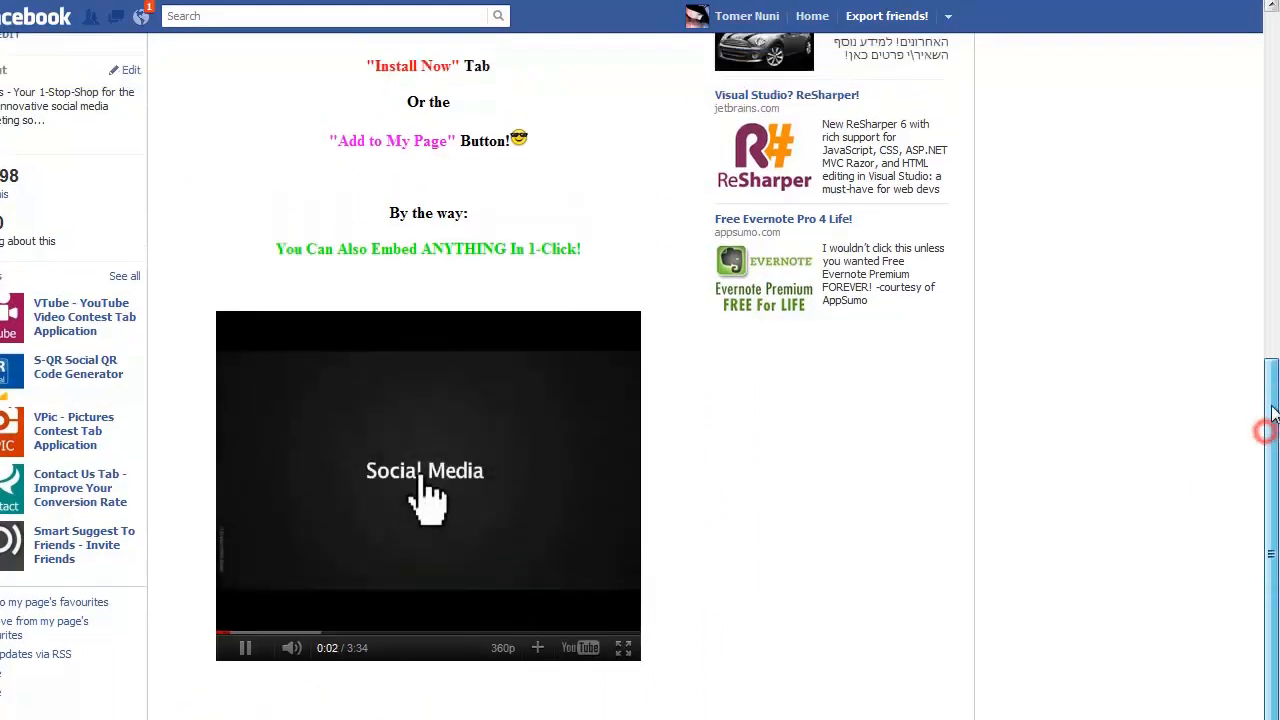
{"action": "left_click", "coordinate": [248, 649]}
{"action": "left_click_drag", "start_coordinate": [1272, 441], "coordinate": [1274, 104]}
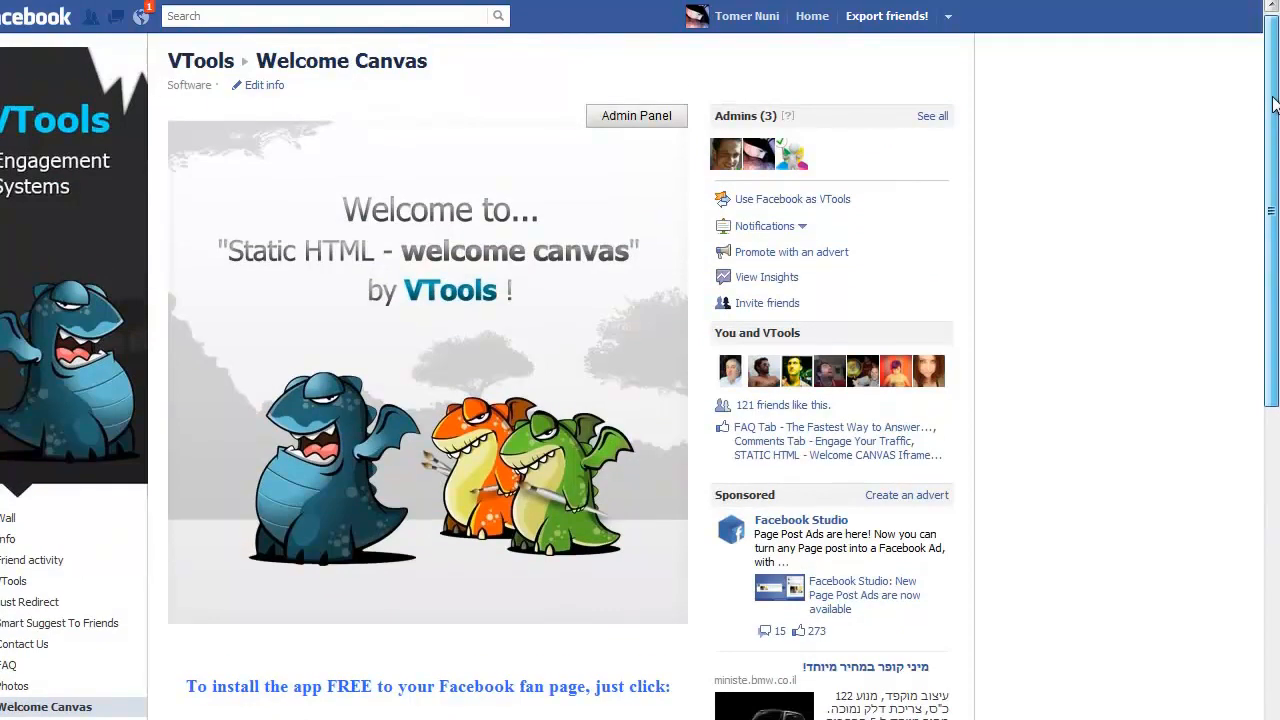
Test the PreLike and main content of Welcome Canvas by unliking the VTools page and liking it again
{"action": "left_click_drag", "start_coordinate": [1274, 104], "coordinate": [1224, 441]}
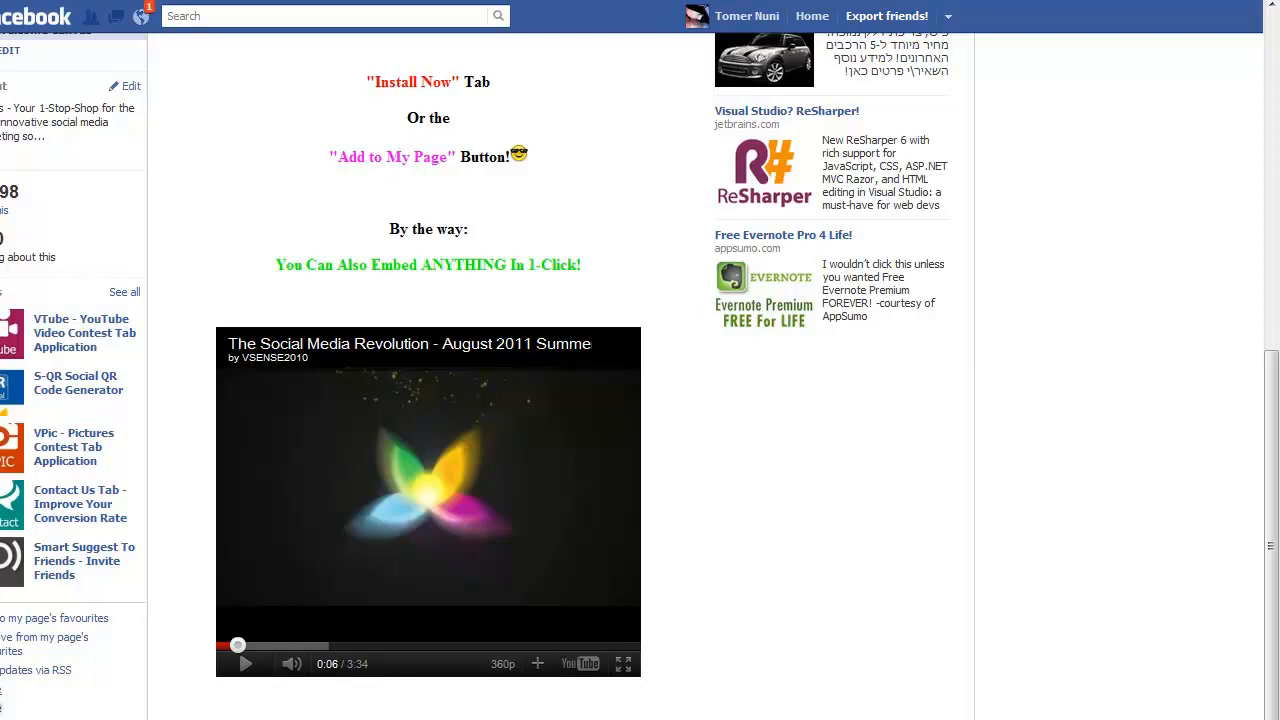
{"action": "left_click", "coordinate": [2, 691]}
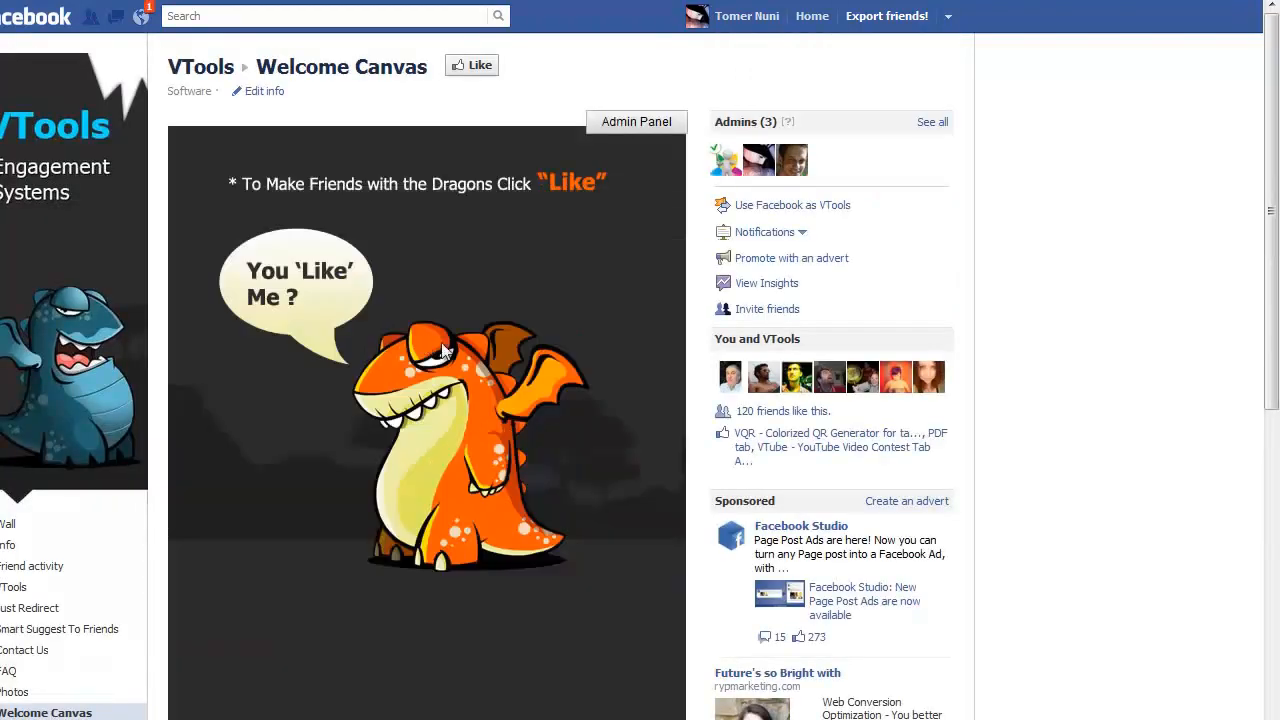
{"action": "left_click_drag", "start_coordinate": [407, 277], "coordinate": [418, 297]}
{"action": "left_click", "coordinate": [435, 99]}
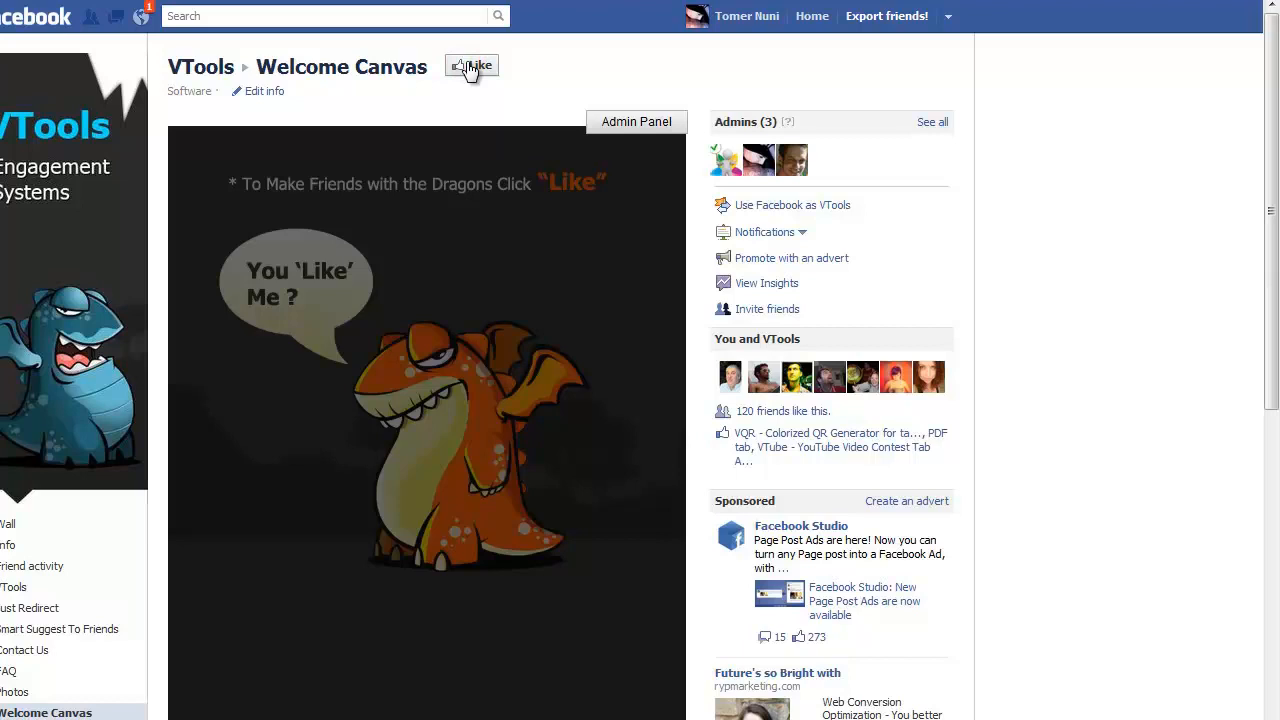
{"action": "left_click", "coordinate": [470, 67]}
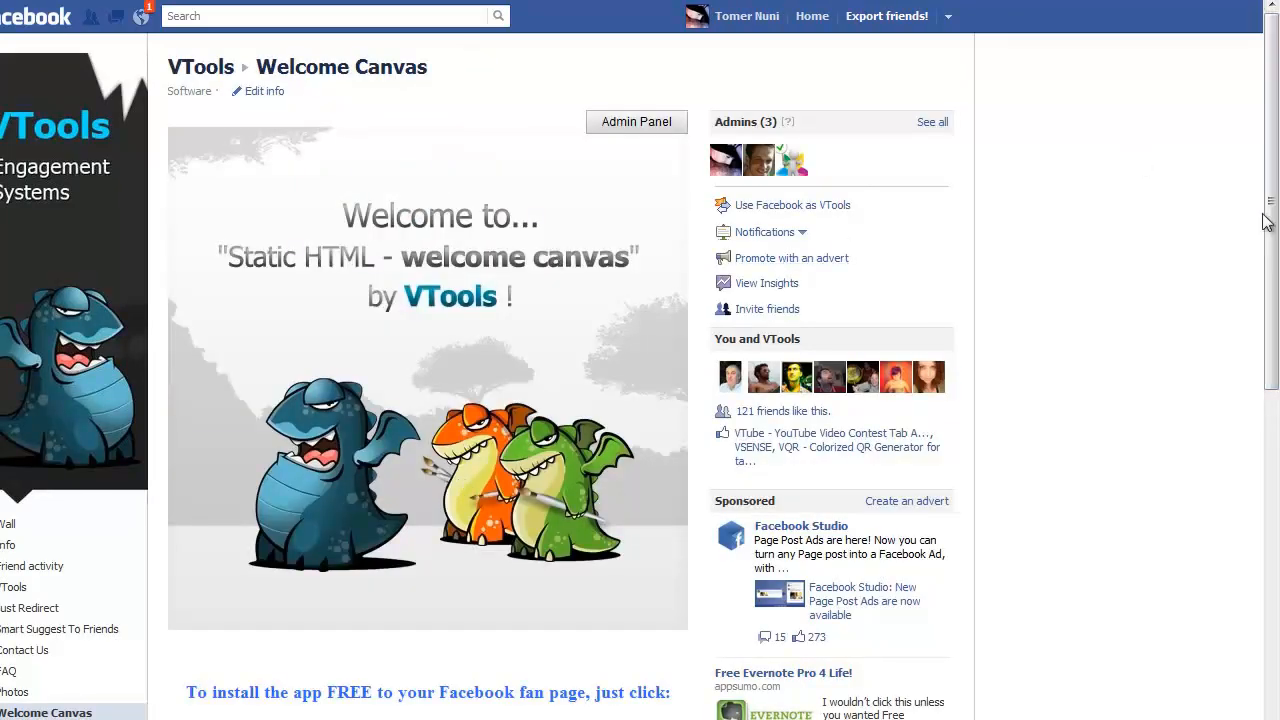
{"action": "mouse_move", "coordinate": [1271, 200]}
{"action": "left_mouse_down"}
{"action": "mouse_move", "coordinate": [1273, 587]}
{"action": "mouse_move", "coordinate": [1260, 217]}
{"action": "left_mouse_up"}
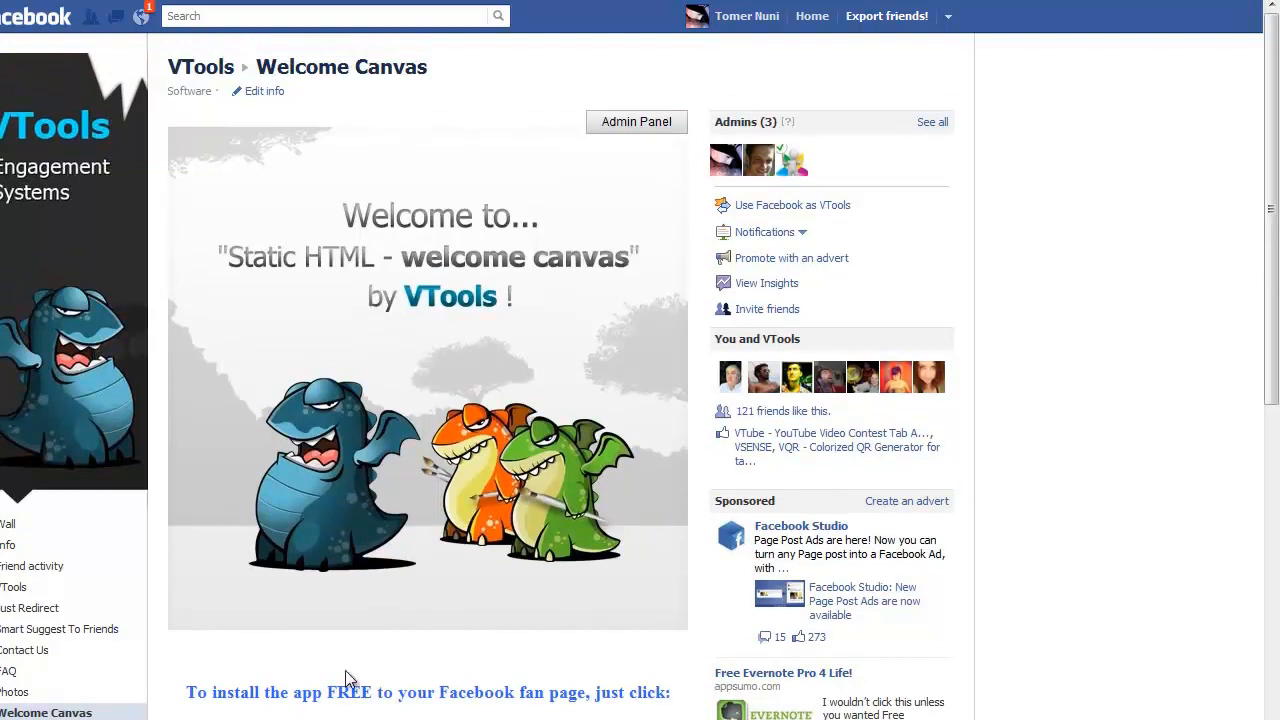